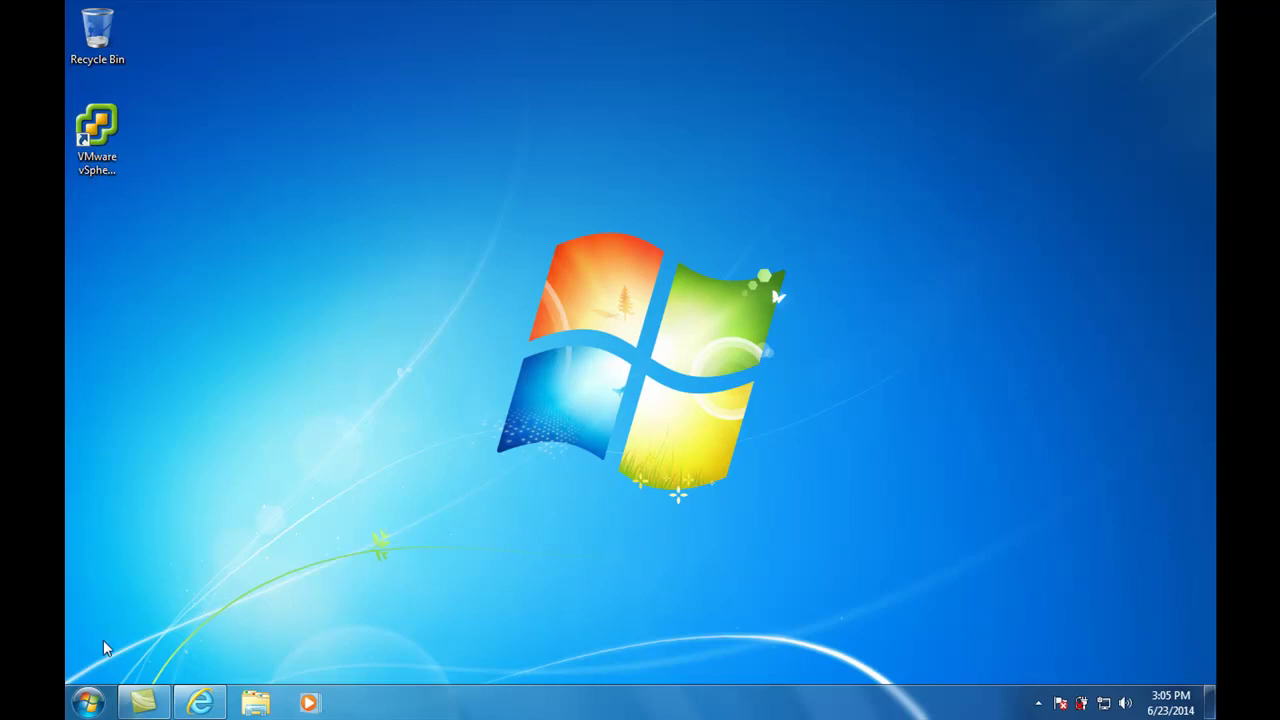
# Launch VMware vSphere Client by searching 'vm' from the Start menu
pyautogui.click(86, 705)
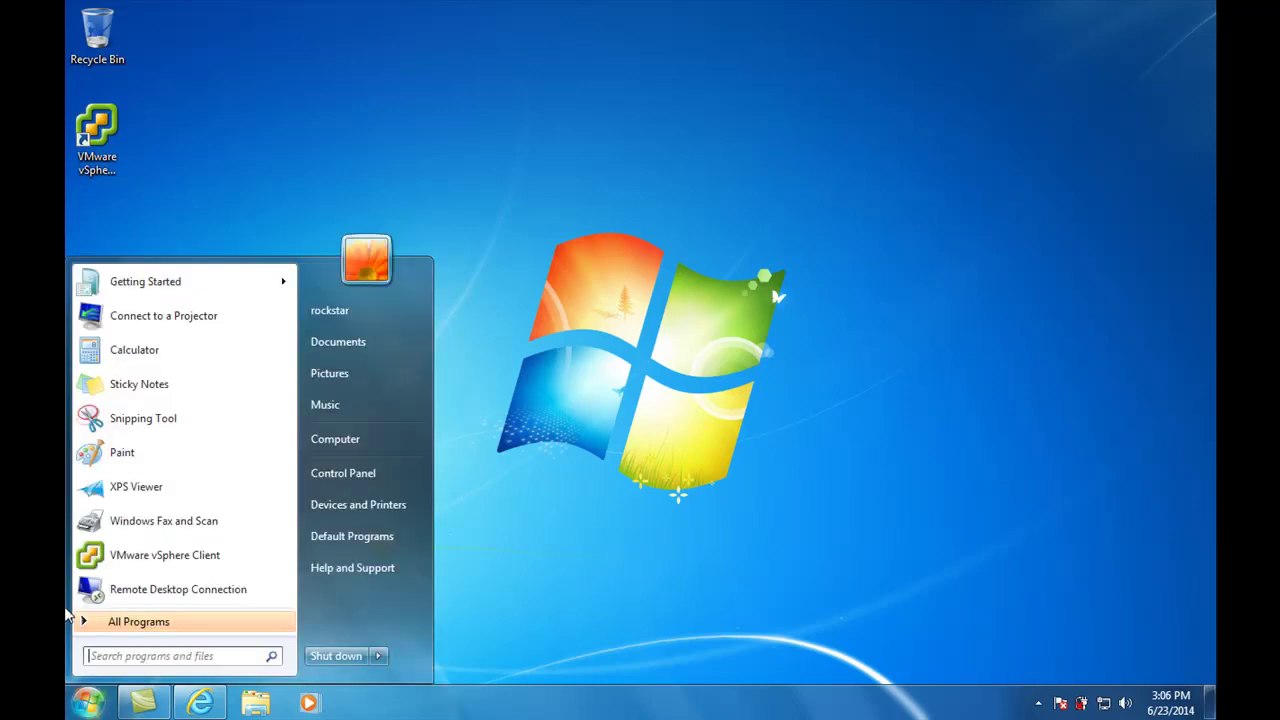
pyautogui.write('vm')
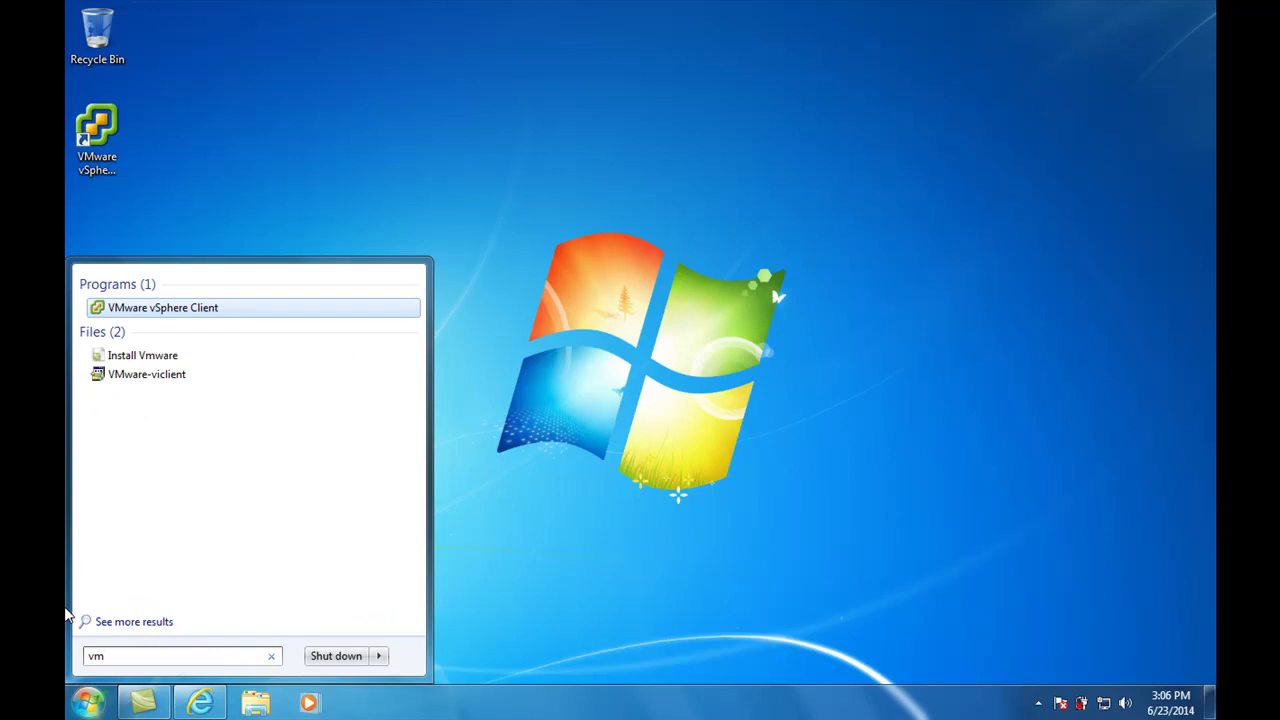
pyautogui.press('Return')
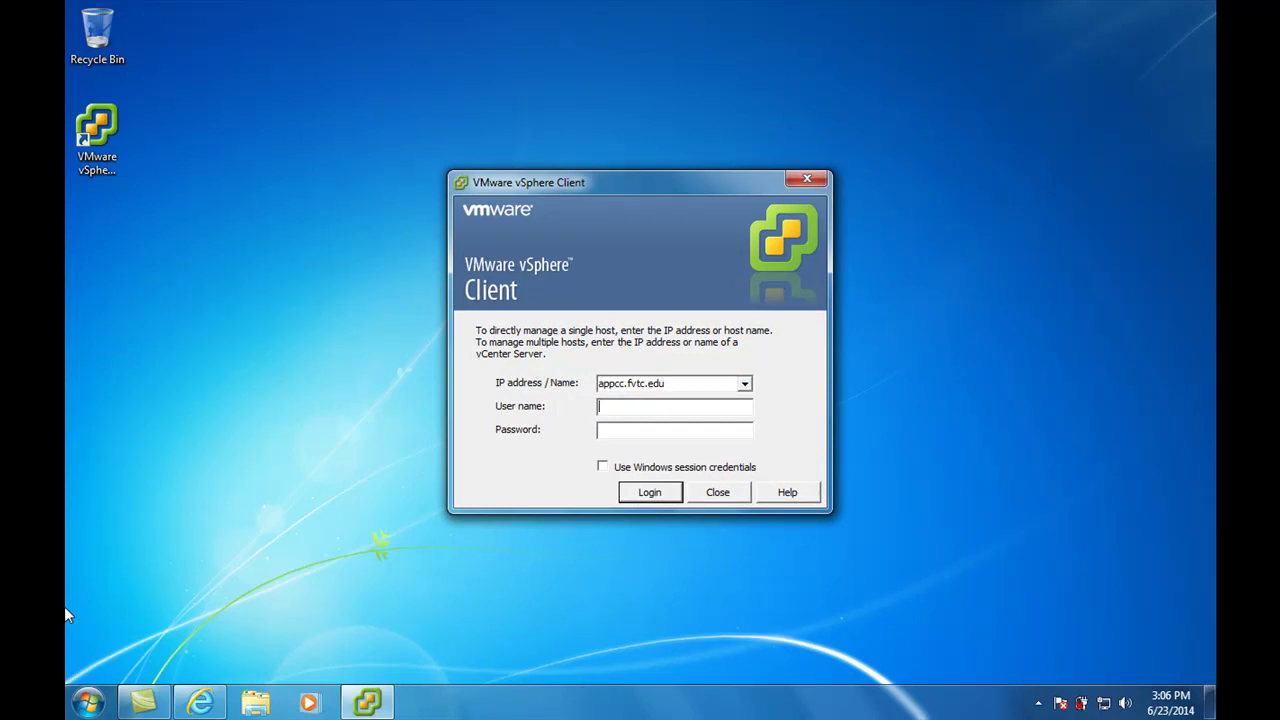
# Log in to appcc.fvtc.edu with the domain user name and password, ignoring both certificate warnings
pyautogui.click(652, 493)
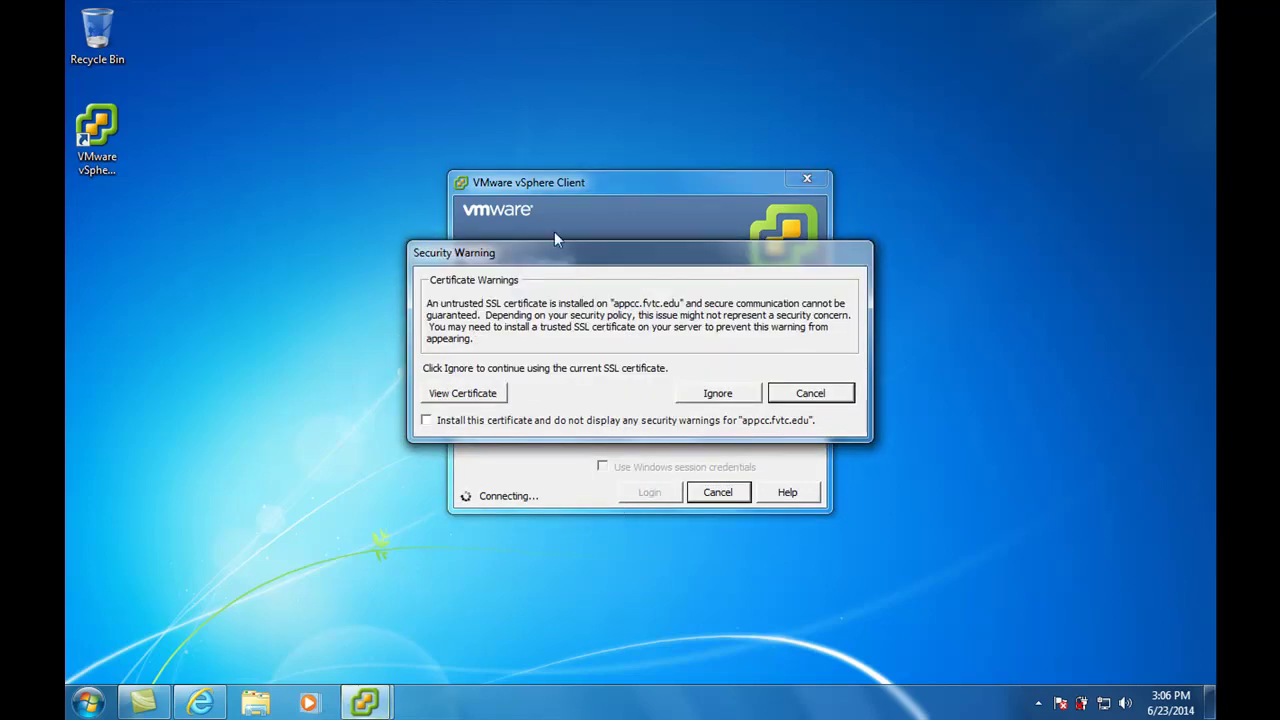
pyautogui.click(708, 395)
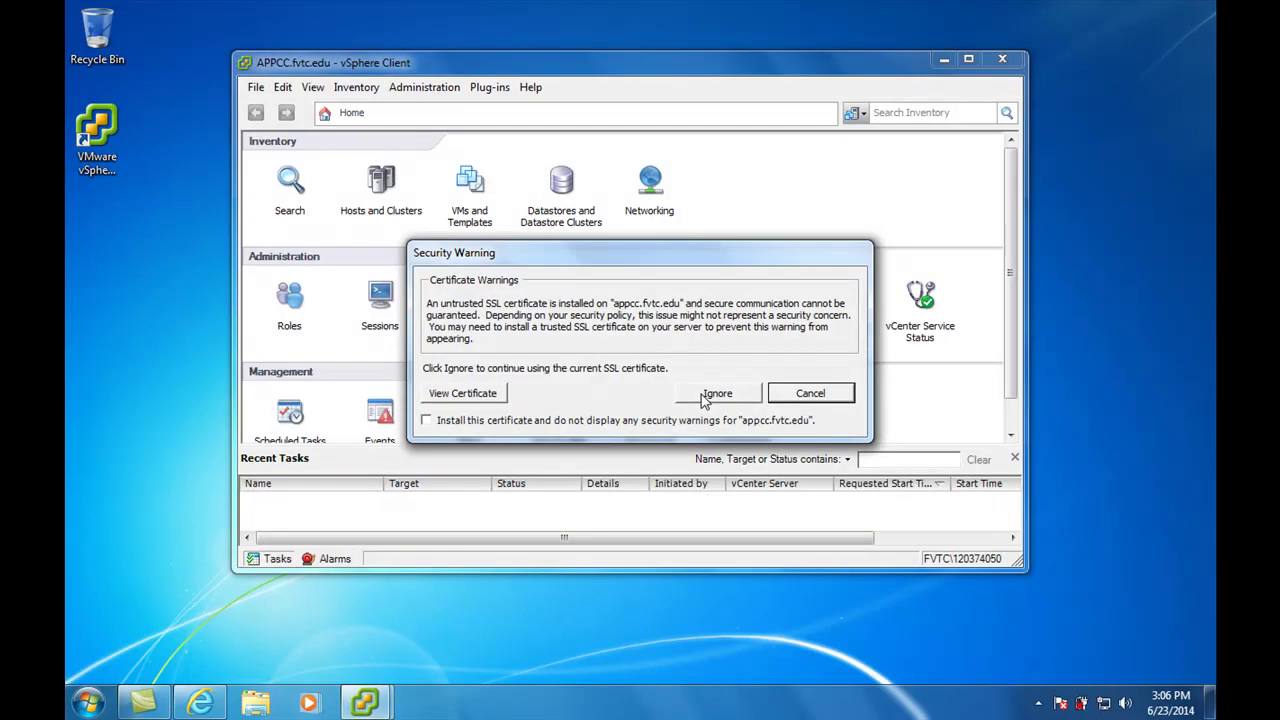
pyautogui.click(704, 396)
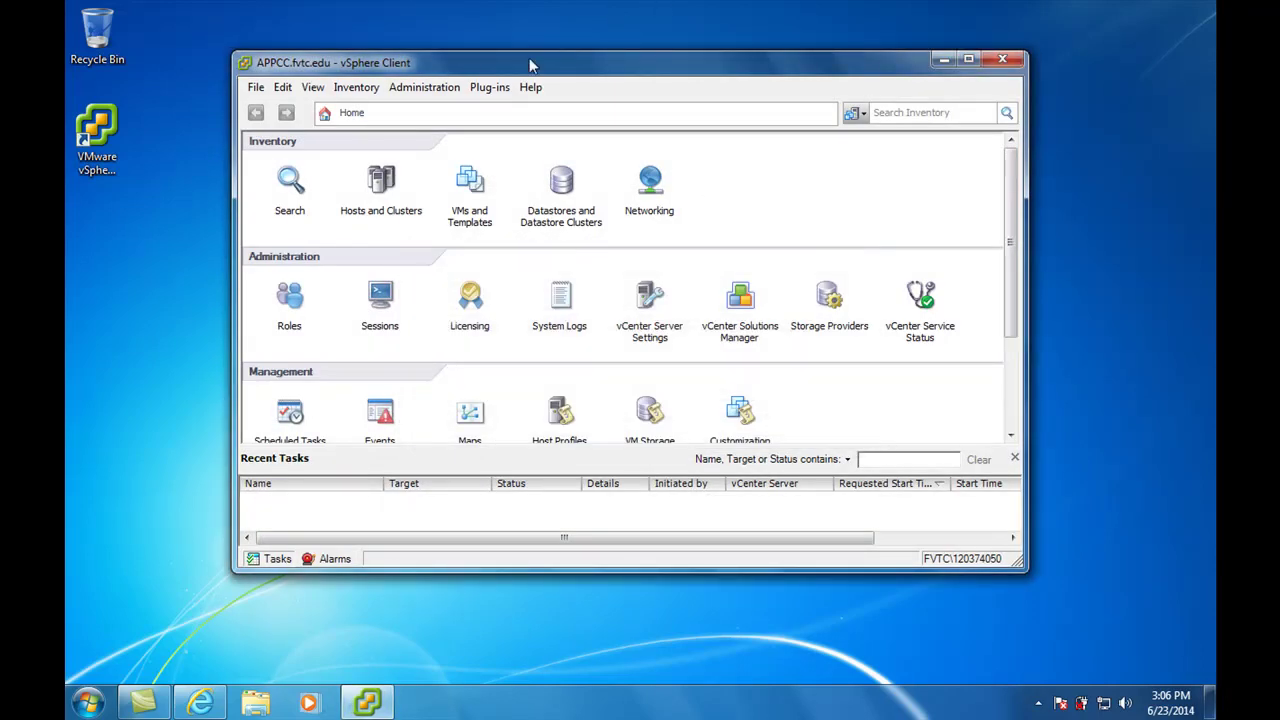
# Expand VMs and Templates down through Training System, the user folder and Hacking Class to EthicalHacking10150, widening the tree
pyautogui.moveTo(530, 65); pyautogui.dragTo(598, 60)
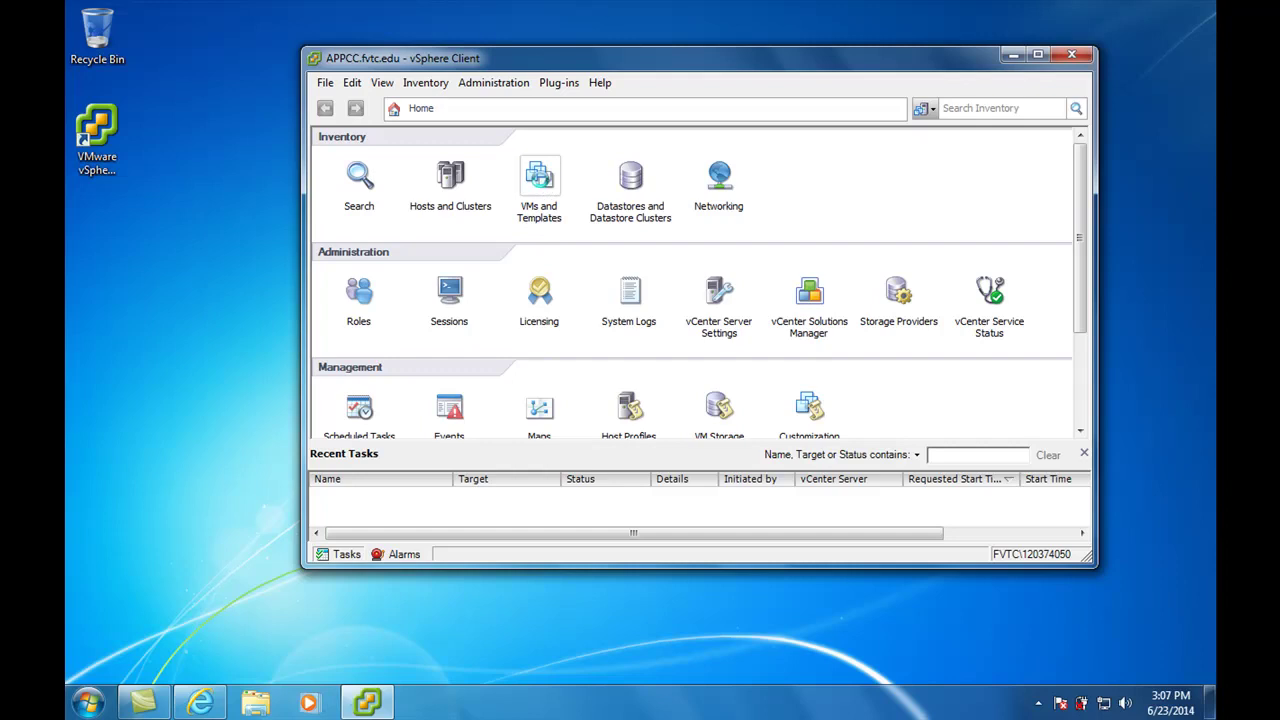
pyautogui.click(539, 177)
pyautogui.click(336, 177)
pyautogui.click(353, 191)
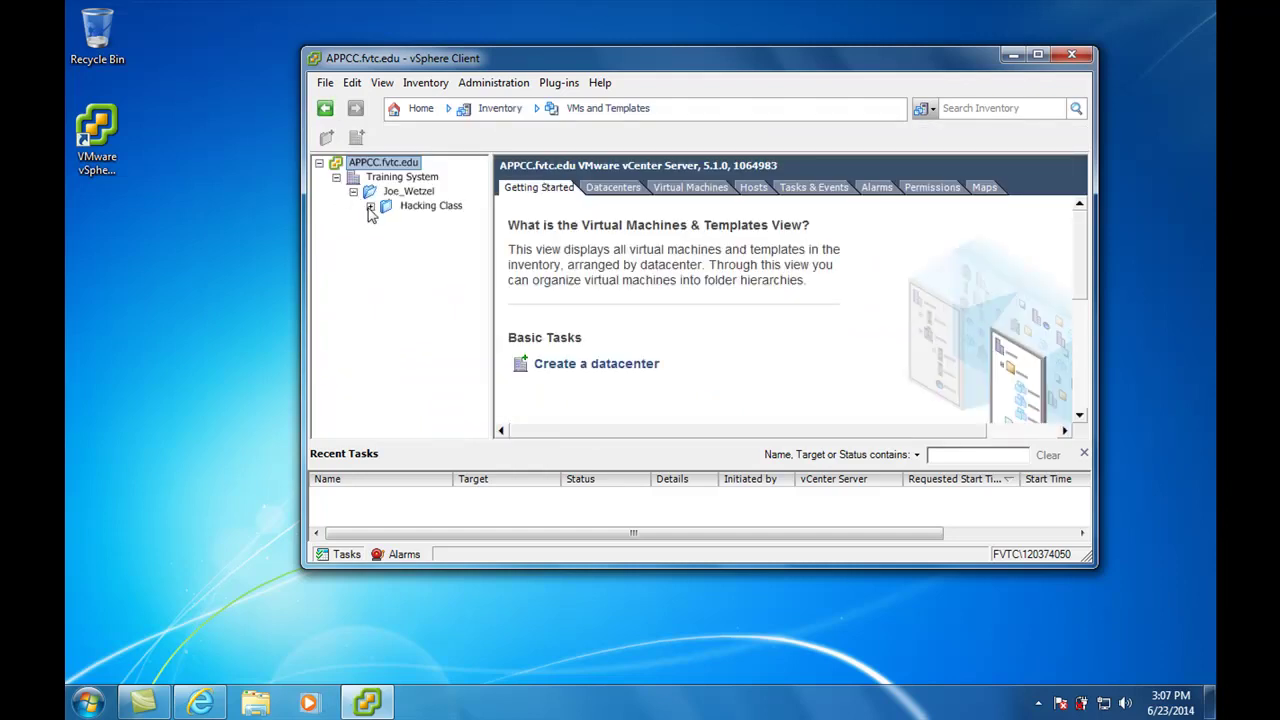
pyautogui.click(370, 206)
pyautogui.click(387, 220)
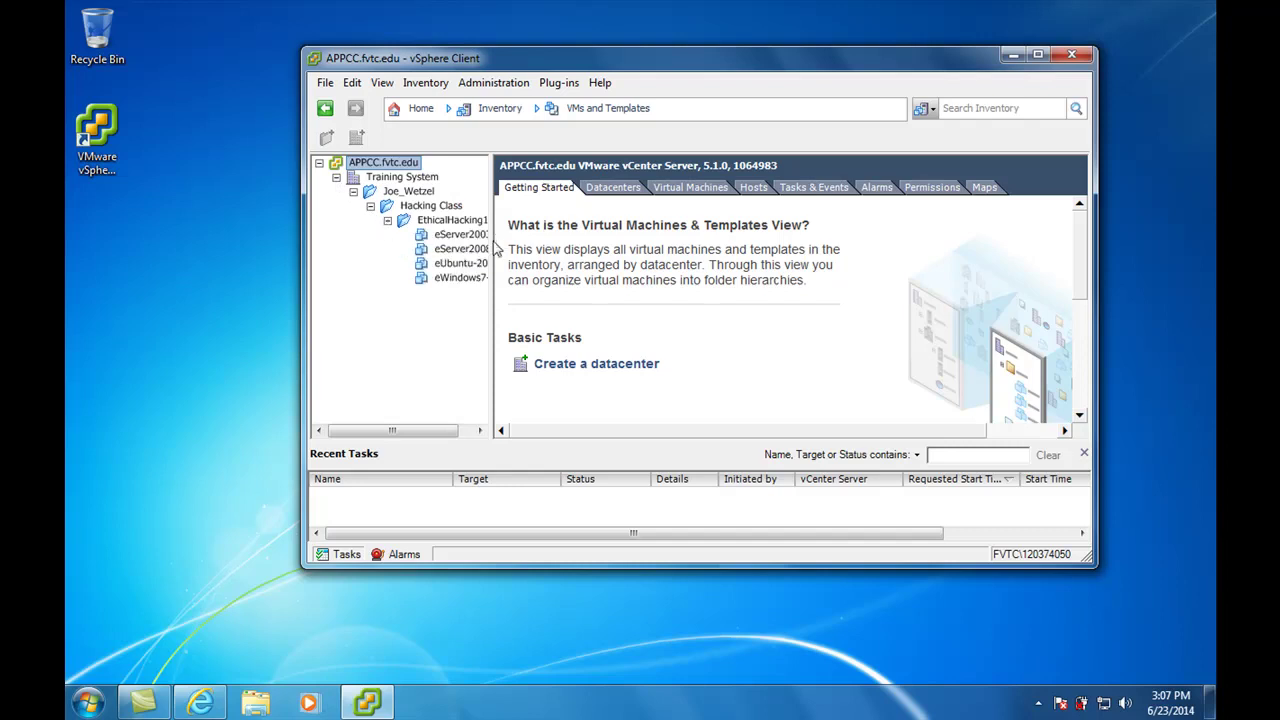
pyautogui.moveTo(494, 245); pyautogui.dragTo(572, 175)
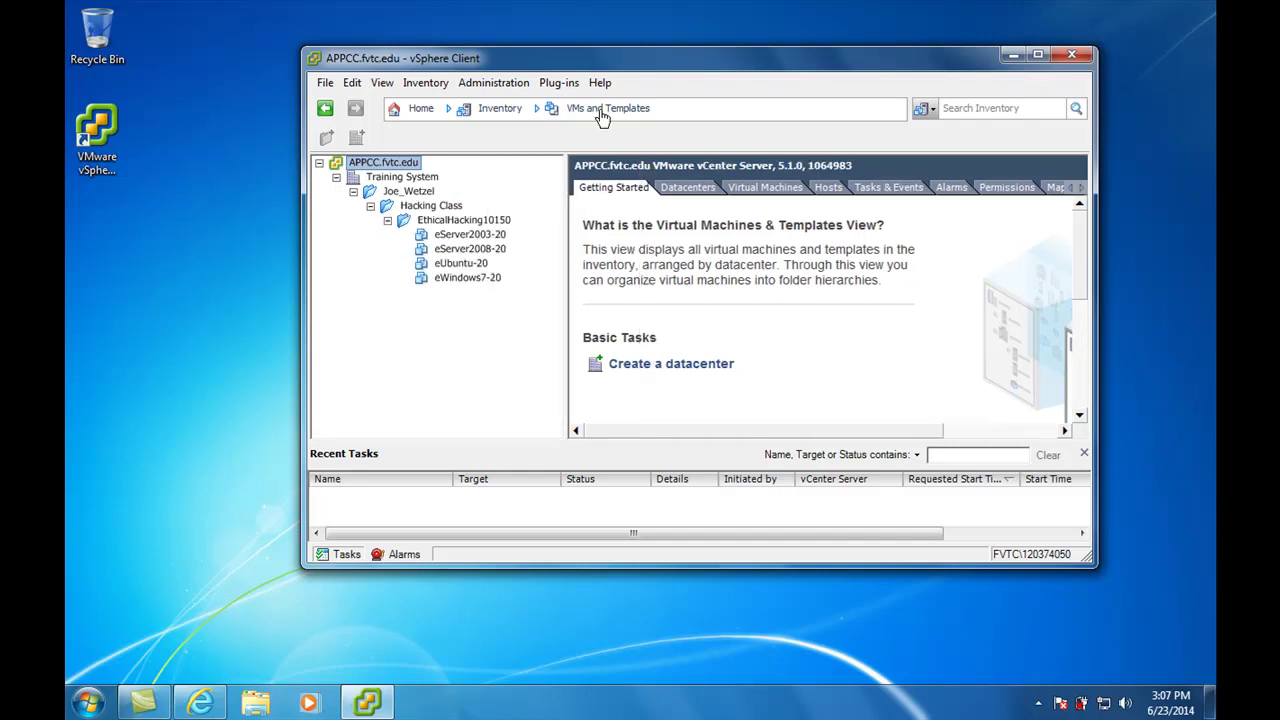
pyautogui.moveTo(662, 58); pyautogui.dragTo(577, 37)
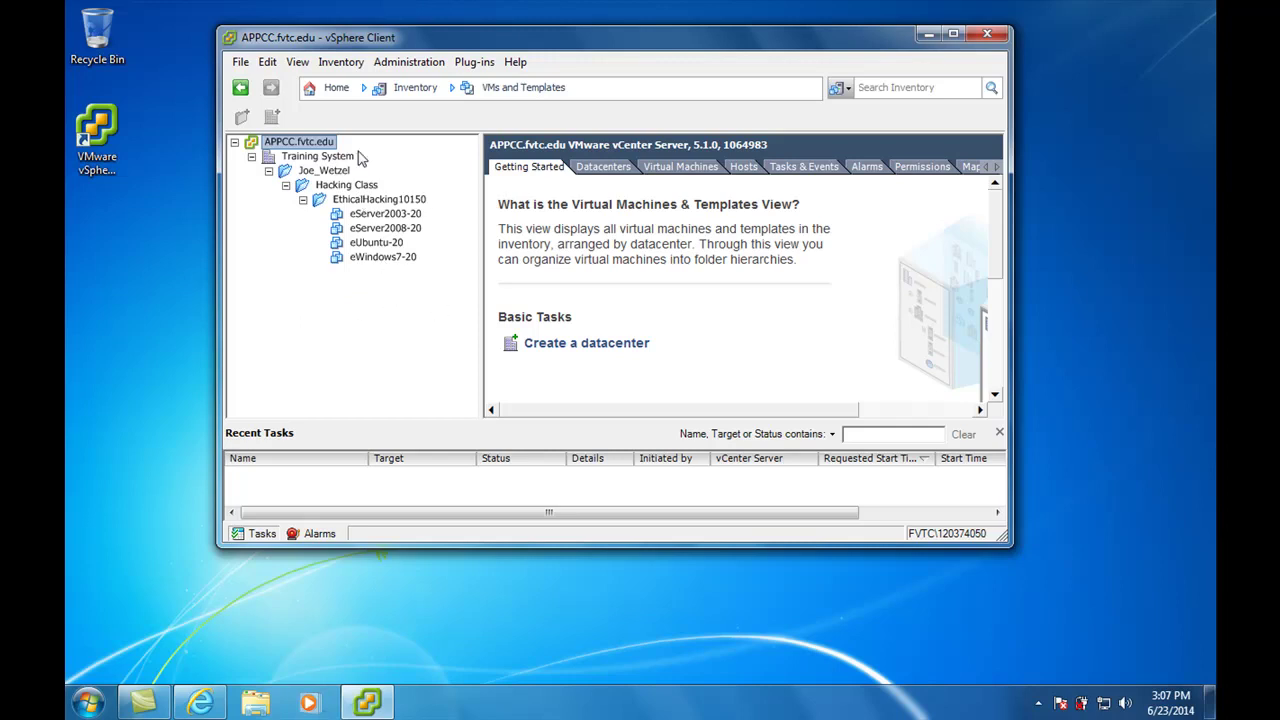
# Select eServer2003-20, glance at its Console tab, then return to its Getting Started page
pyautogui.click(380, 214)
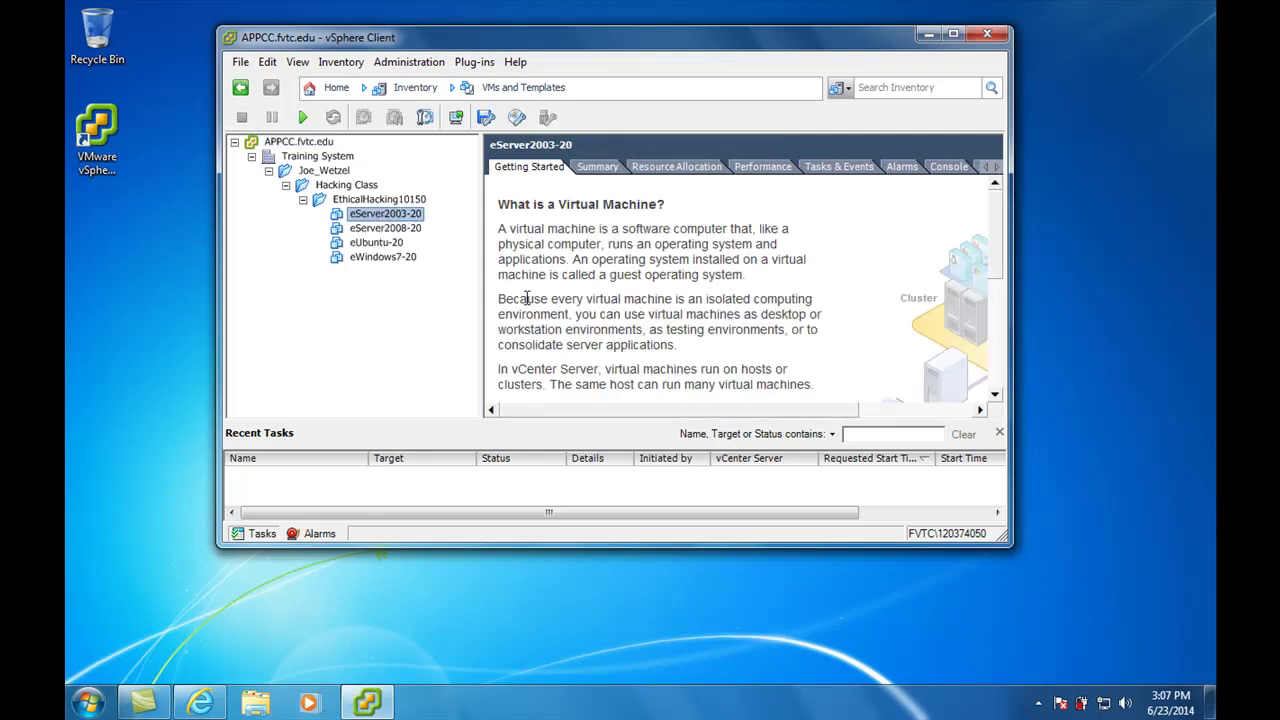
pyautogui.click(950, 167)
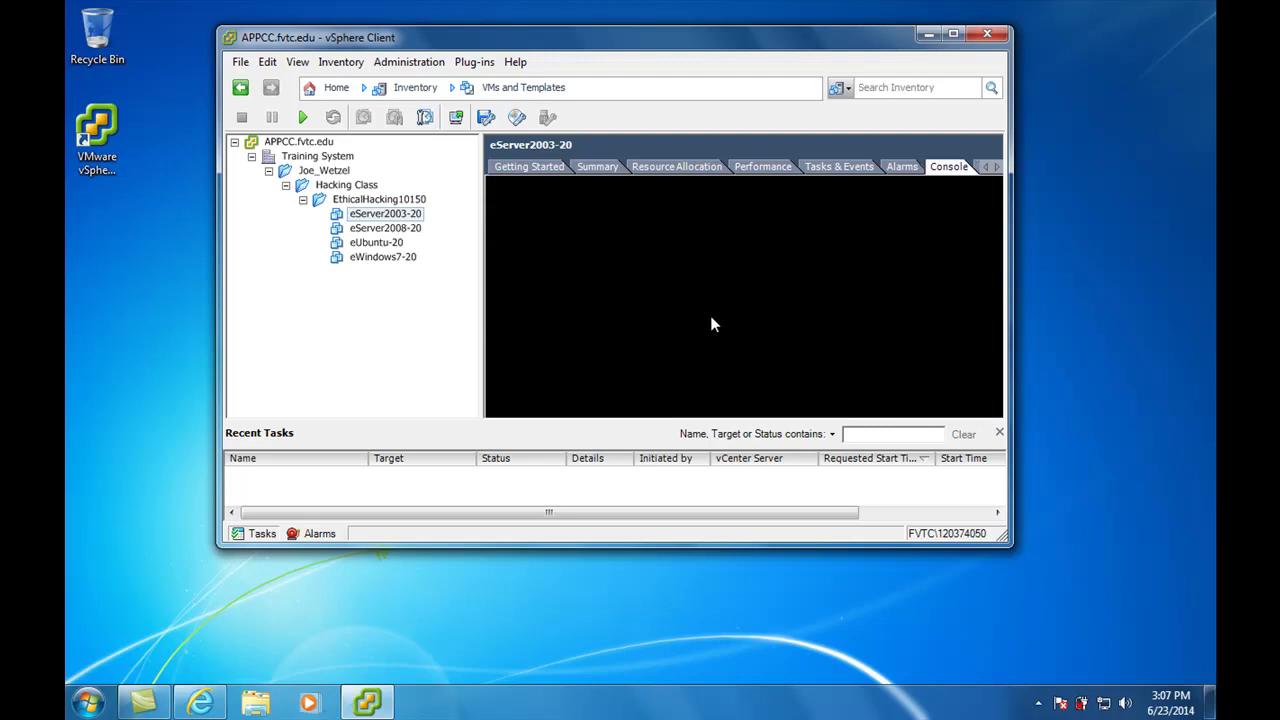
pyautogui.click(532, 167)
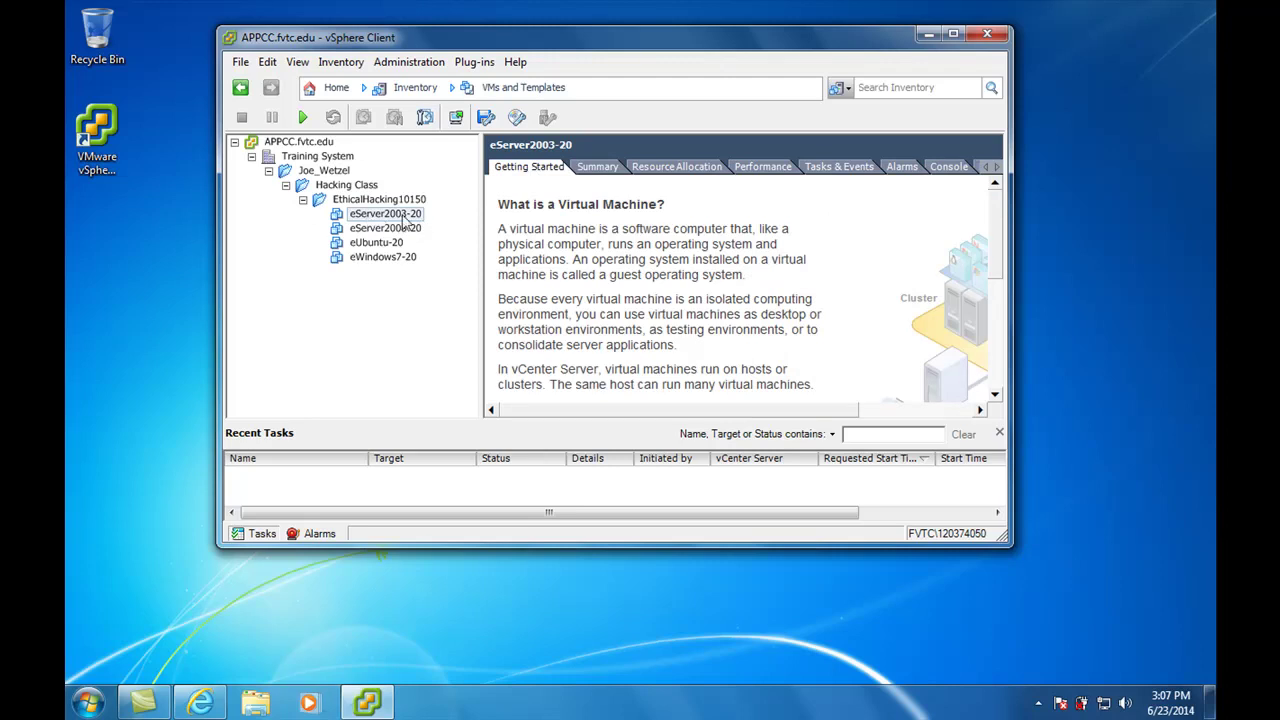
pyautogui.rightClick(404, 220)
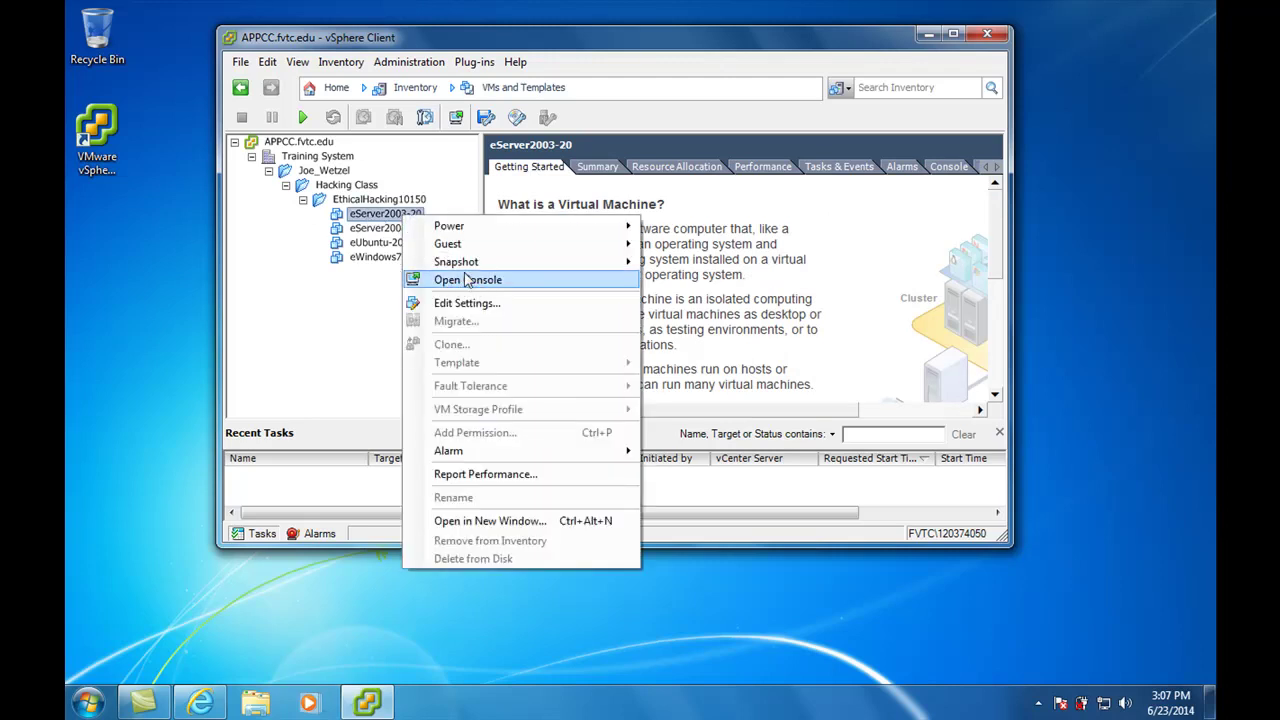
pyautogui.click(322, 310)
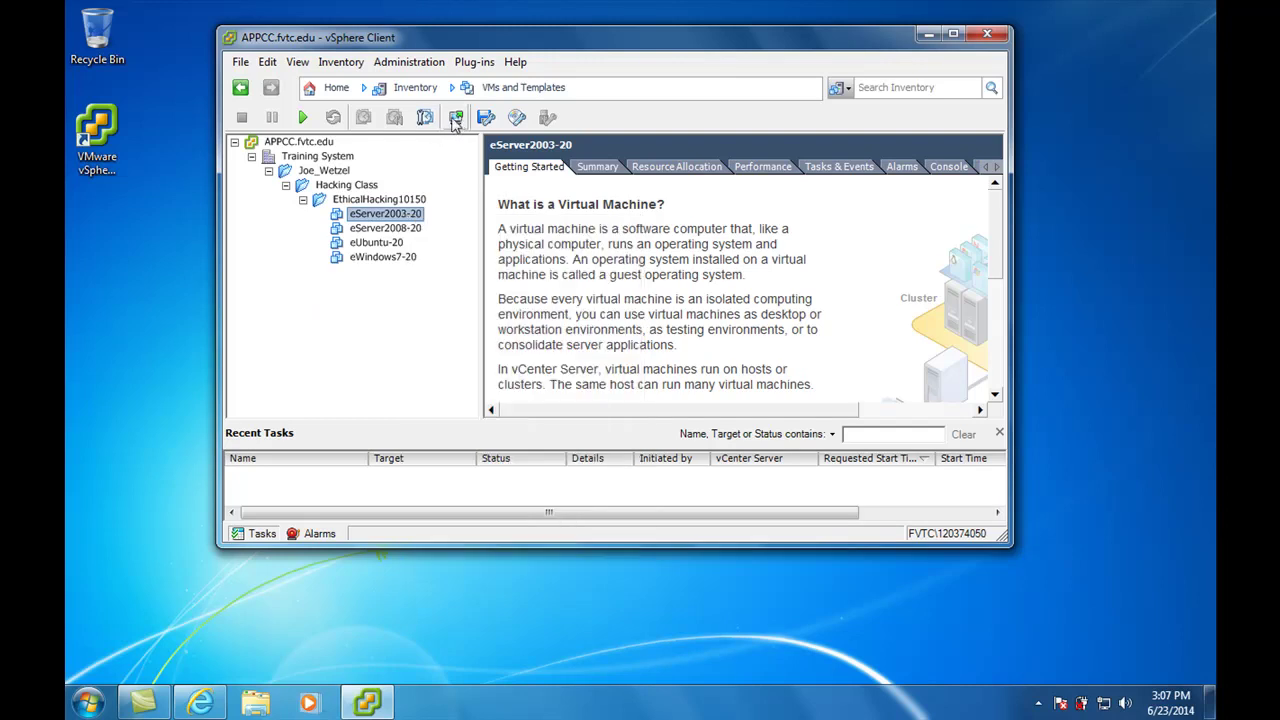
# Open separate console windows for eServer2003-20 and eUbuntu-20
pyautogui.click(457, 118)
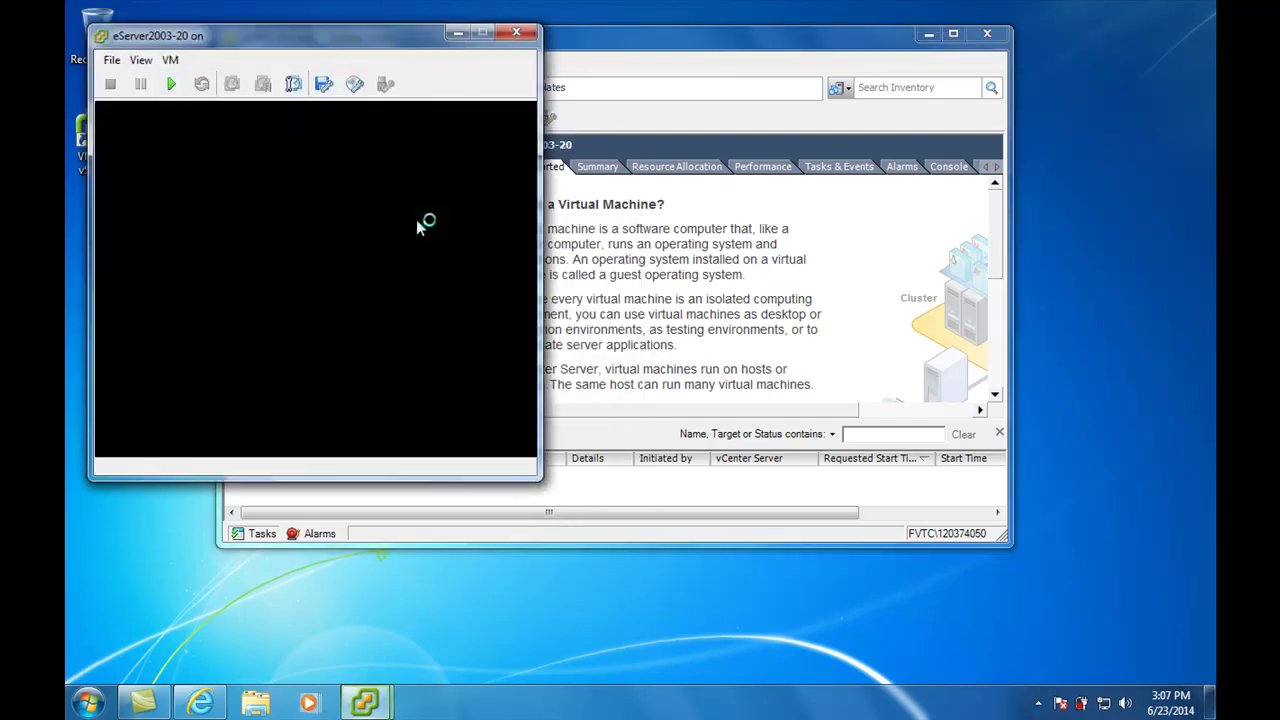
pyautogui.moveTo(453, 75); pyautogui.dragTo(823, 74)
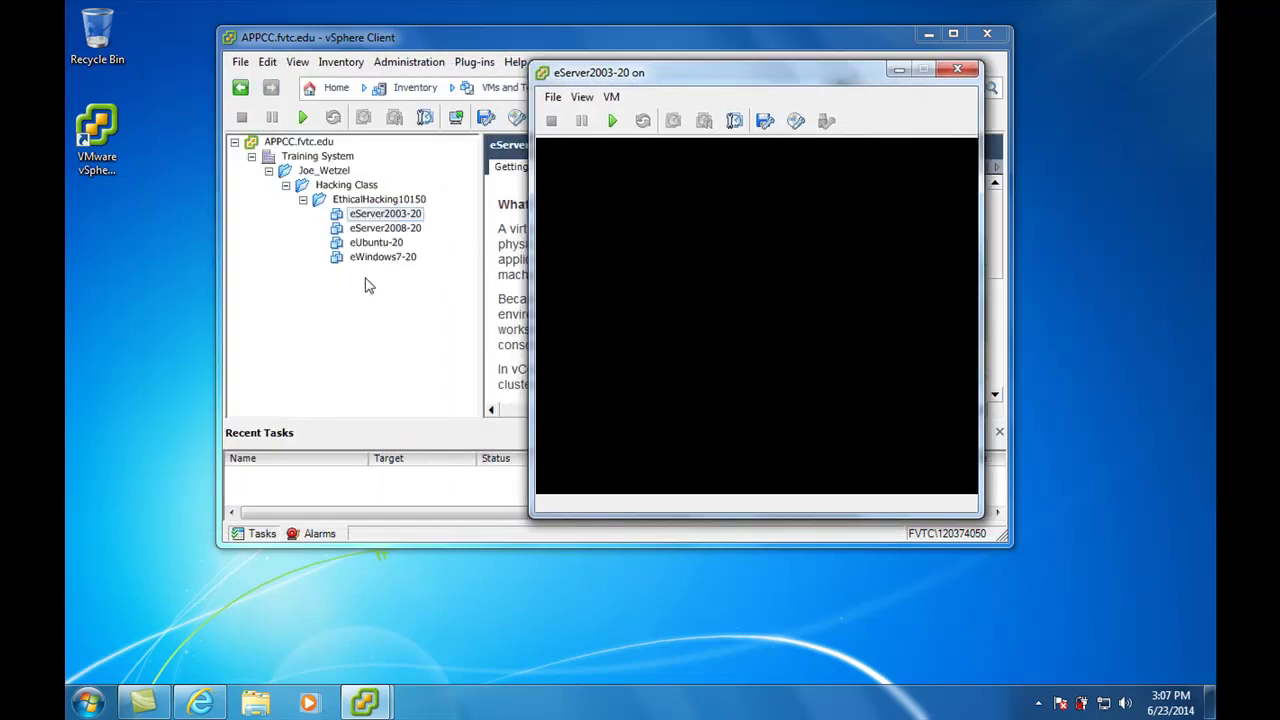
pyautogui.click(377, 243)
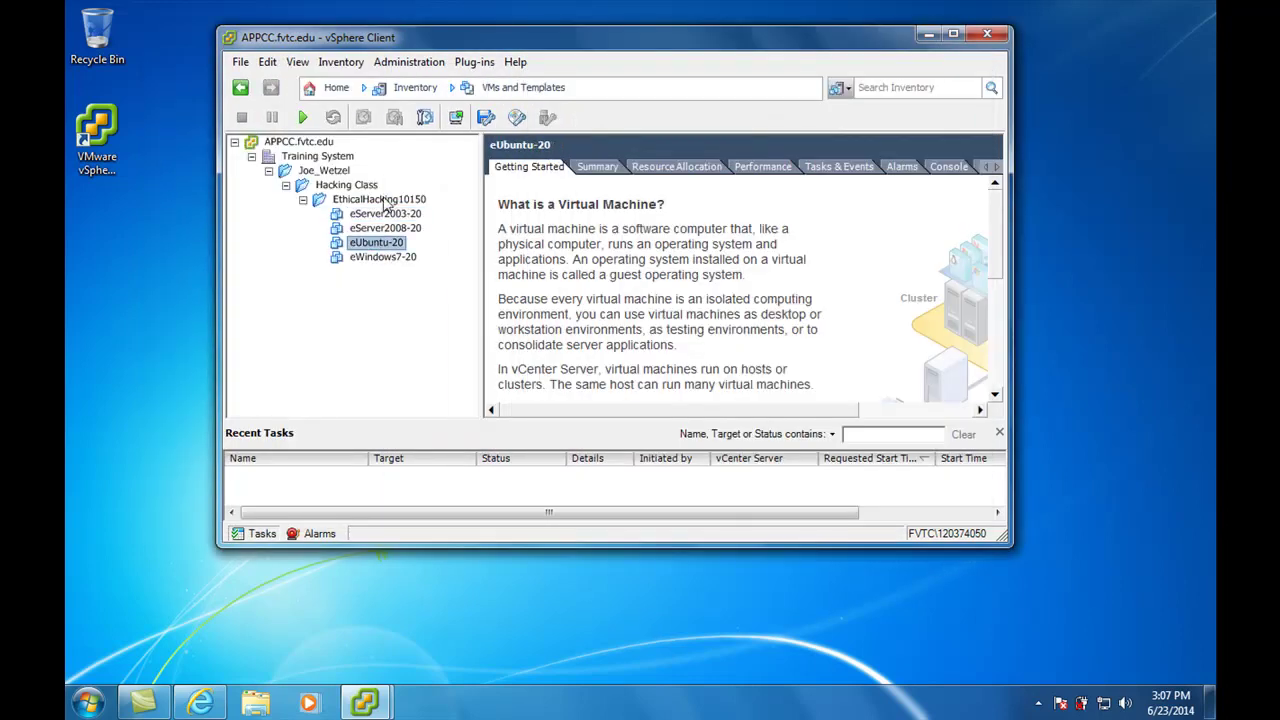
pyautogui.click(456, 117)
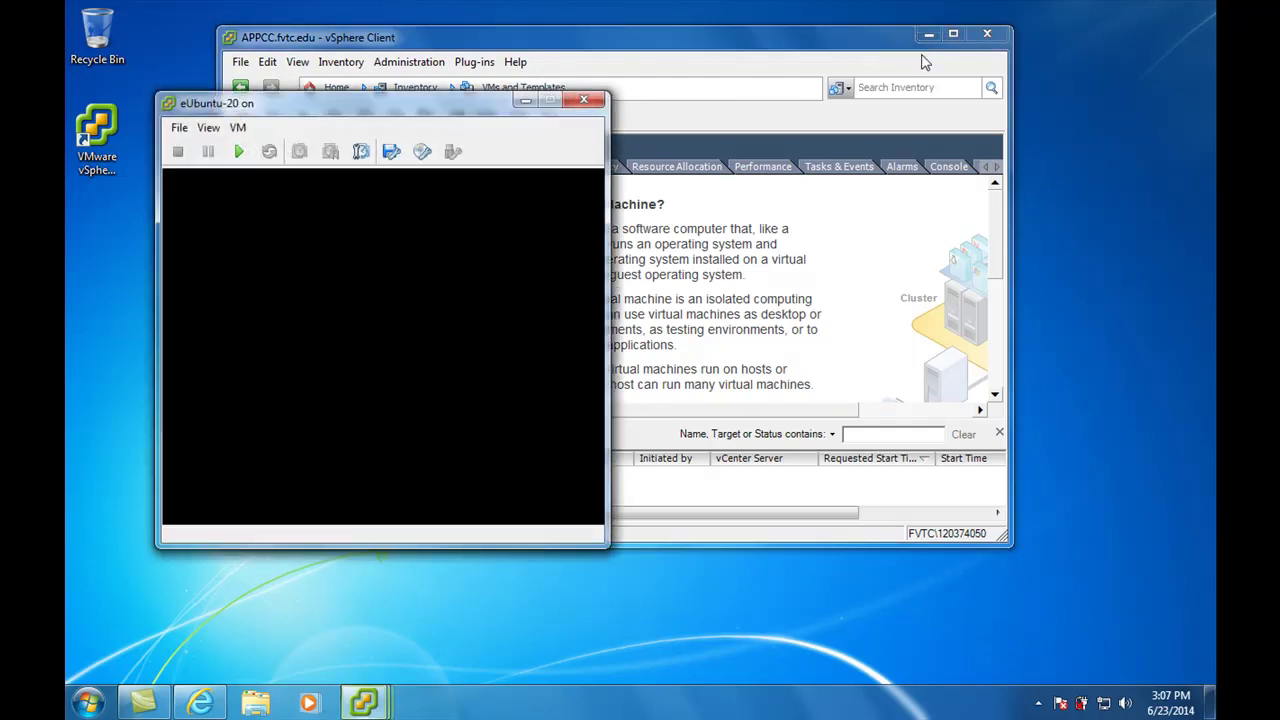
# Minimize the main client, close the eUbuntu-20 console, and center the eServer2003-20 console
pyautogui.click(929, 34)
pyautogui.moveTo(712, 74); pyautogui.dragTo(462, 68)
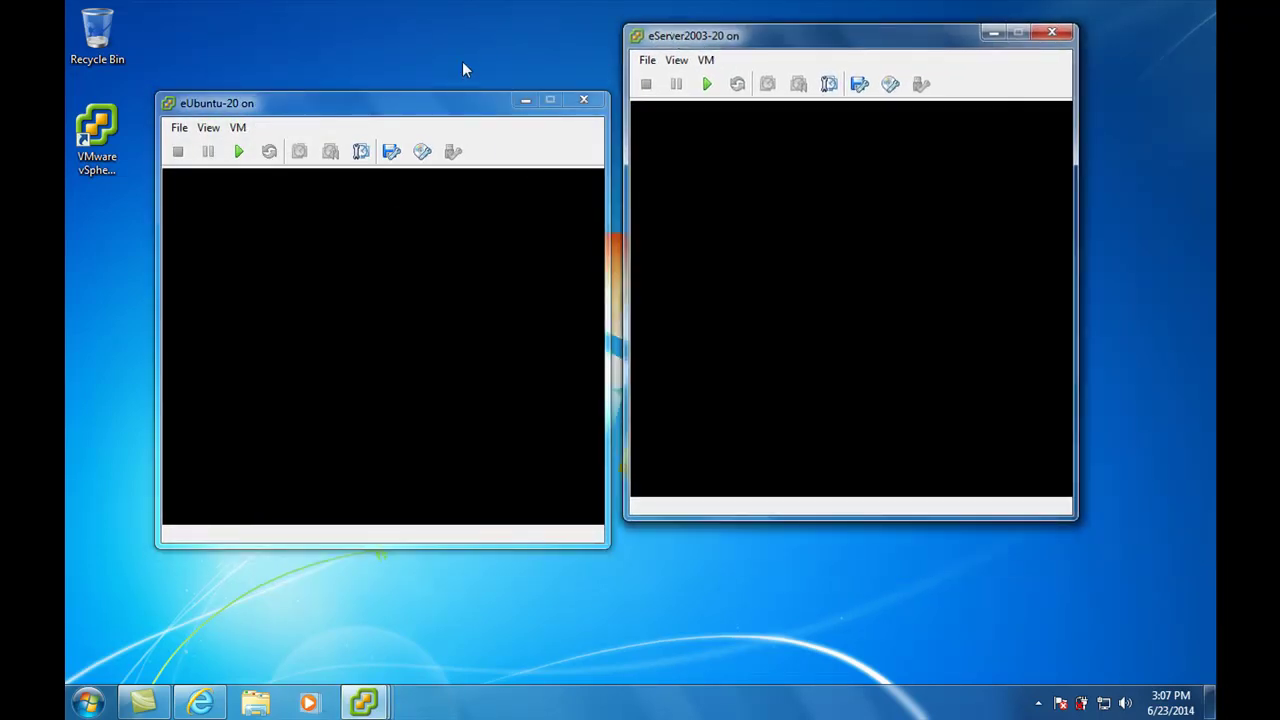
pyautogui.moveTo(427, 107); pyautogui.dragTo(392, 74)
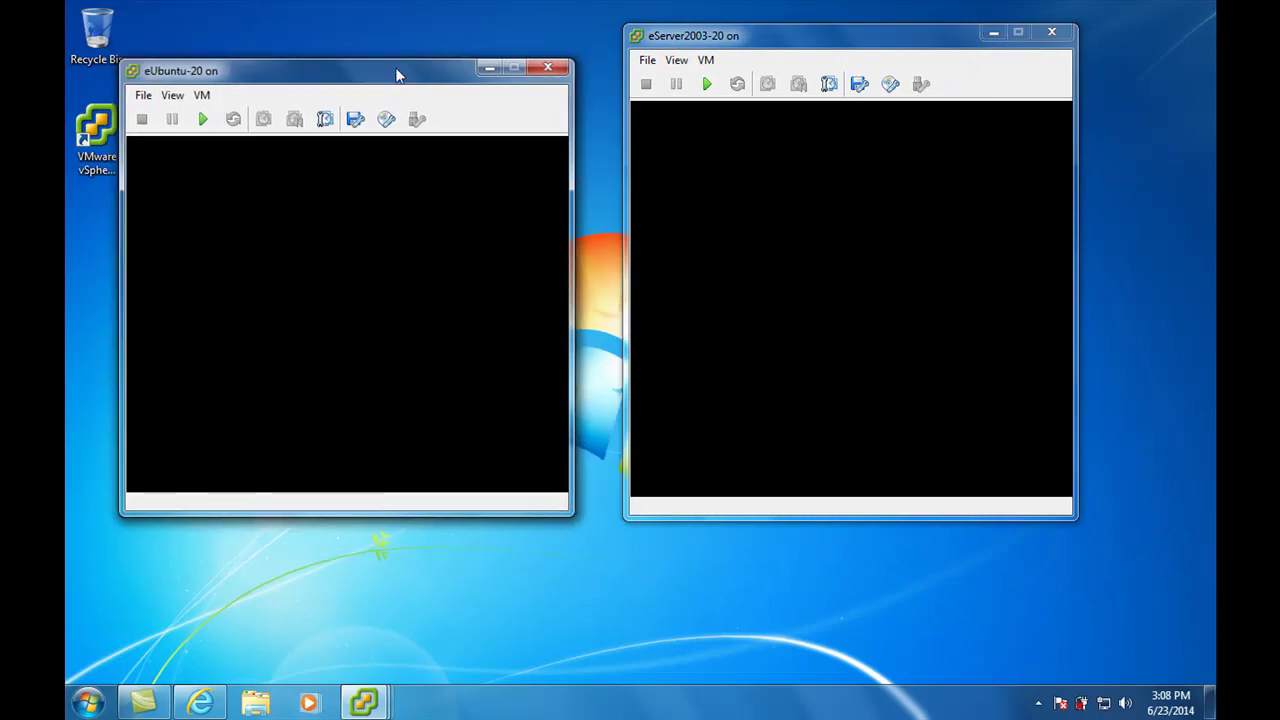
pyautogui.click(549, 68)
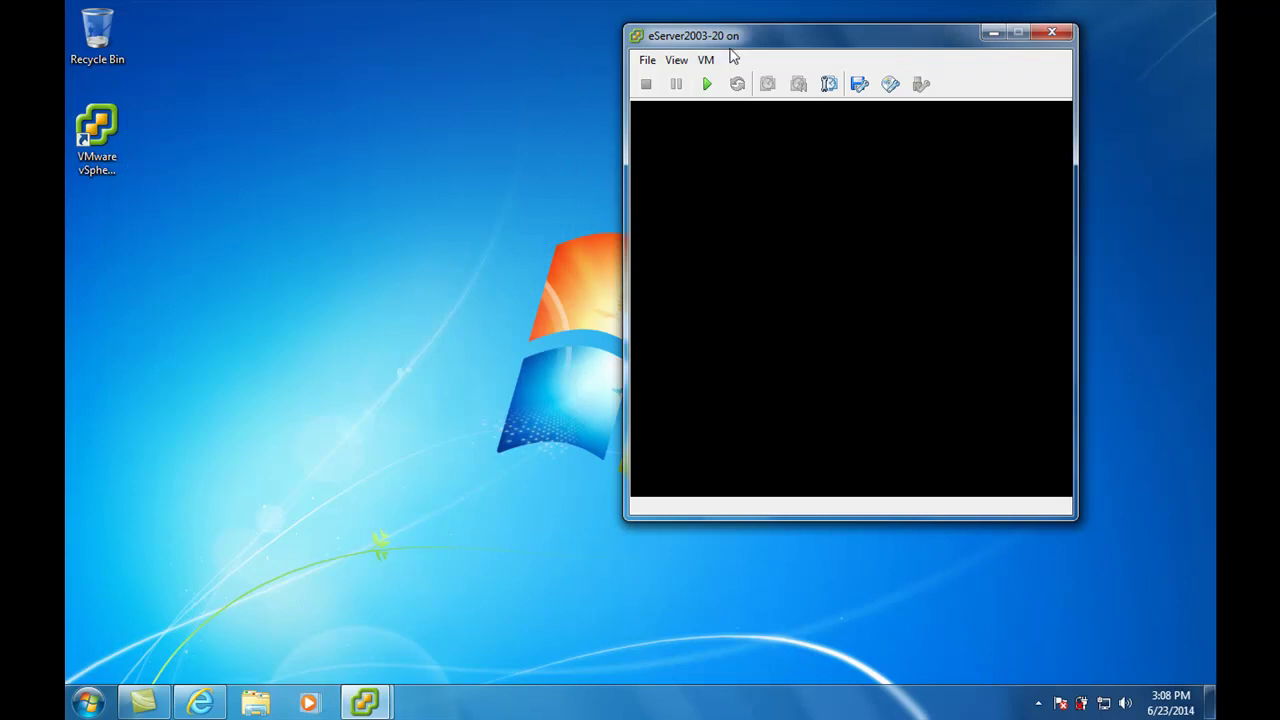
pyautogui.moveTo(735, 38); pyautogui.dragTo(539, 70)
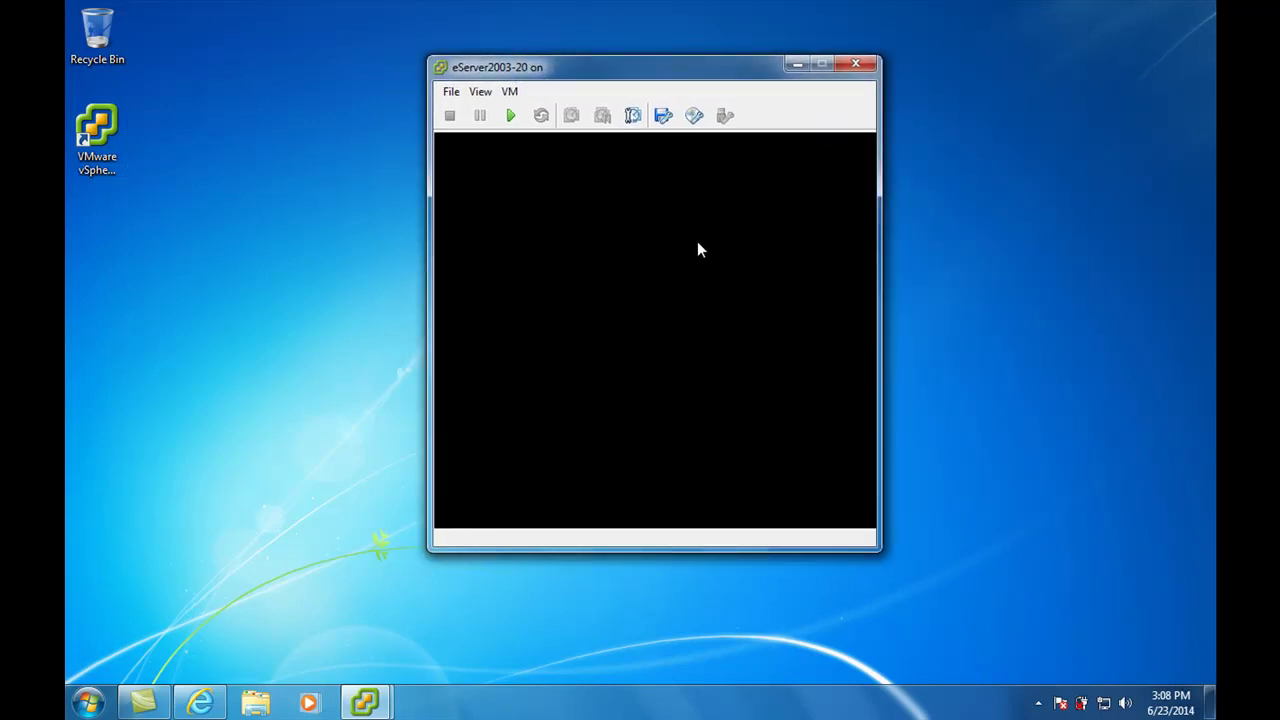
# Power on eServer2003-20 and let Windows Server 2003 boot in the console
pyautogui.click(511, 116)
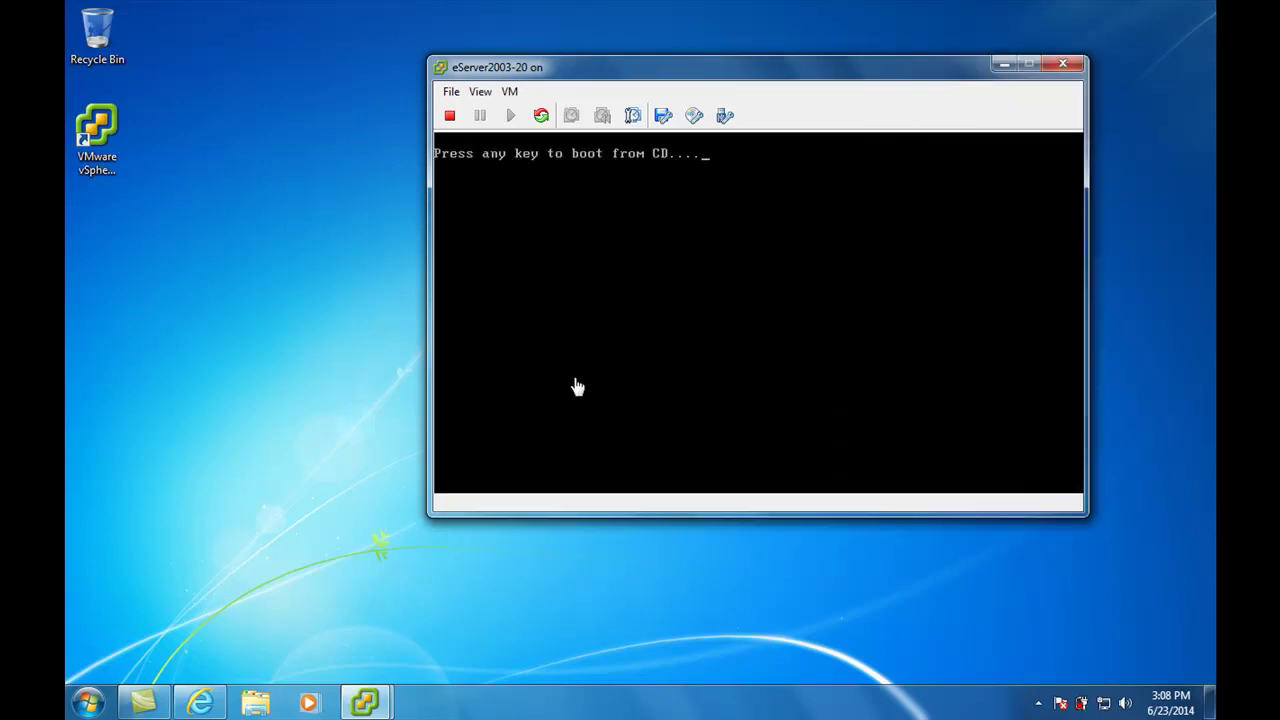
pyautogui.click(591, 251)
pyautogui.press('Return')
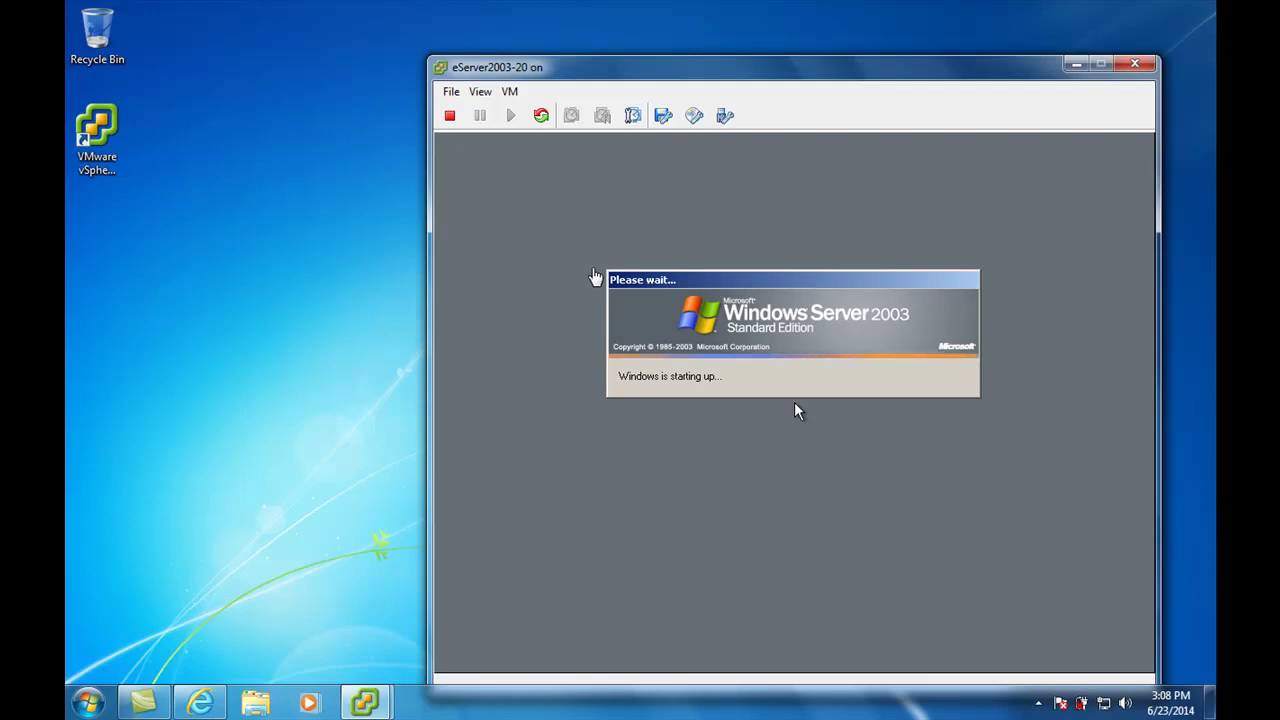
pyautogui.click(647, 290)
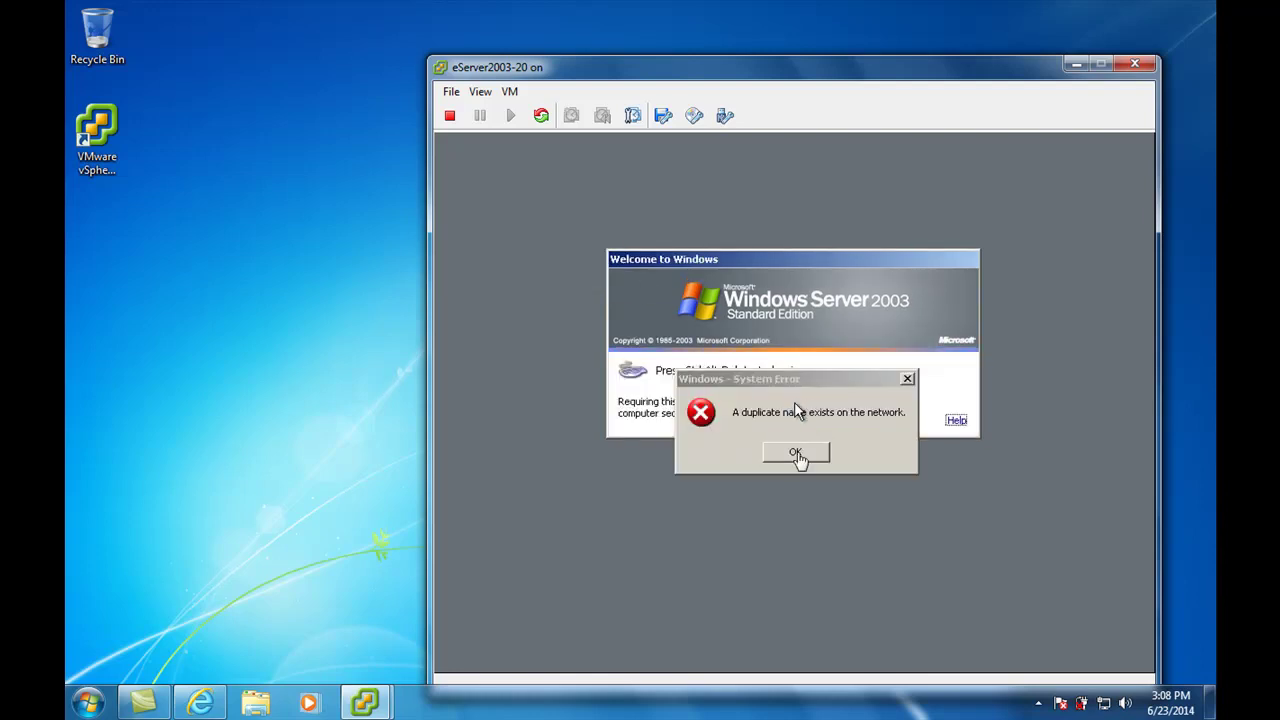
# Dismiss the duplicate-name network error and shift the console window left
pyautogui.click(795, 451)
pyautogui.hotkey('ctrl', 'alt')
pyautogui.moveTo(848, 74); pyautogui.dragTo(724, 41)
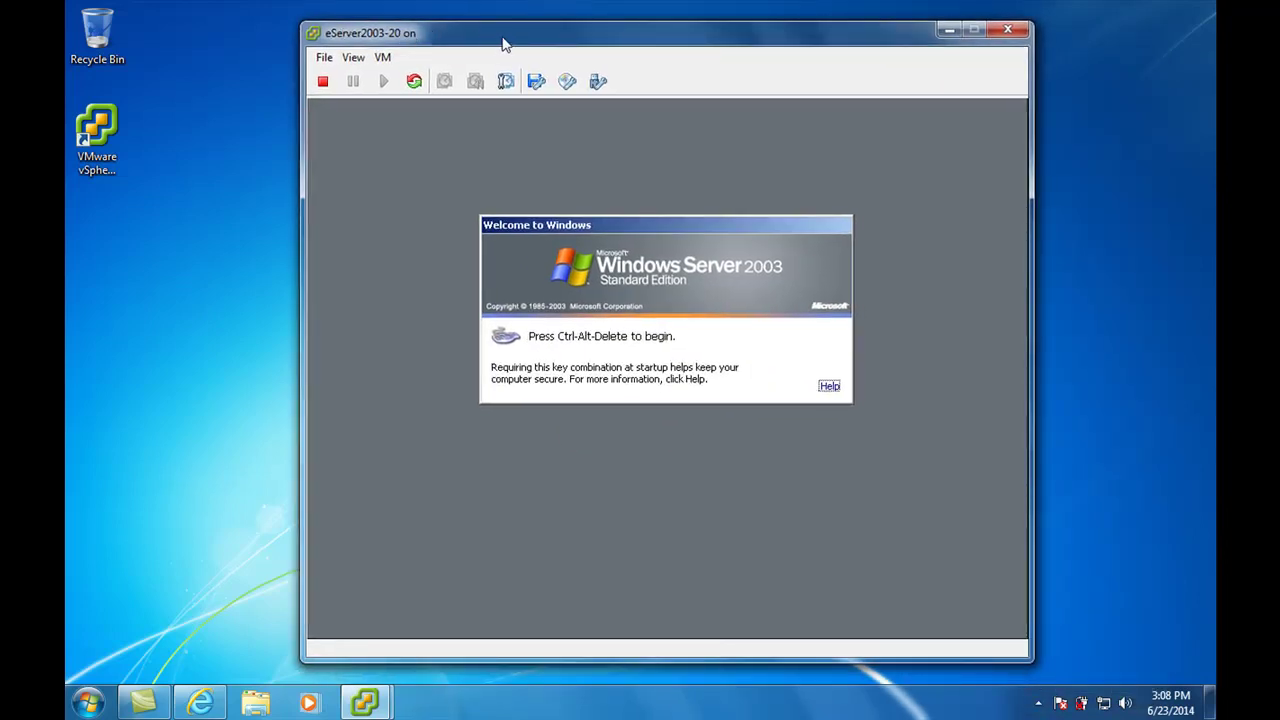
pyautogui.moveTo(501, 42); pyautogui.dragTo(468, 50)
# Check the power-on task in the main client window, then bring the eServer2003-20 console forward
pyautogui.click(776, 363)
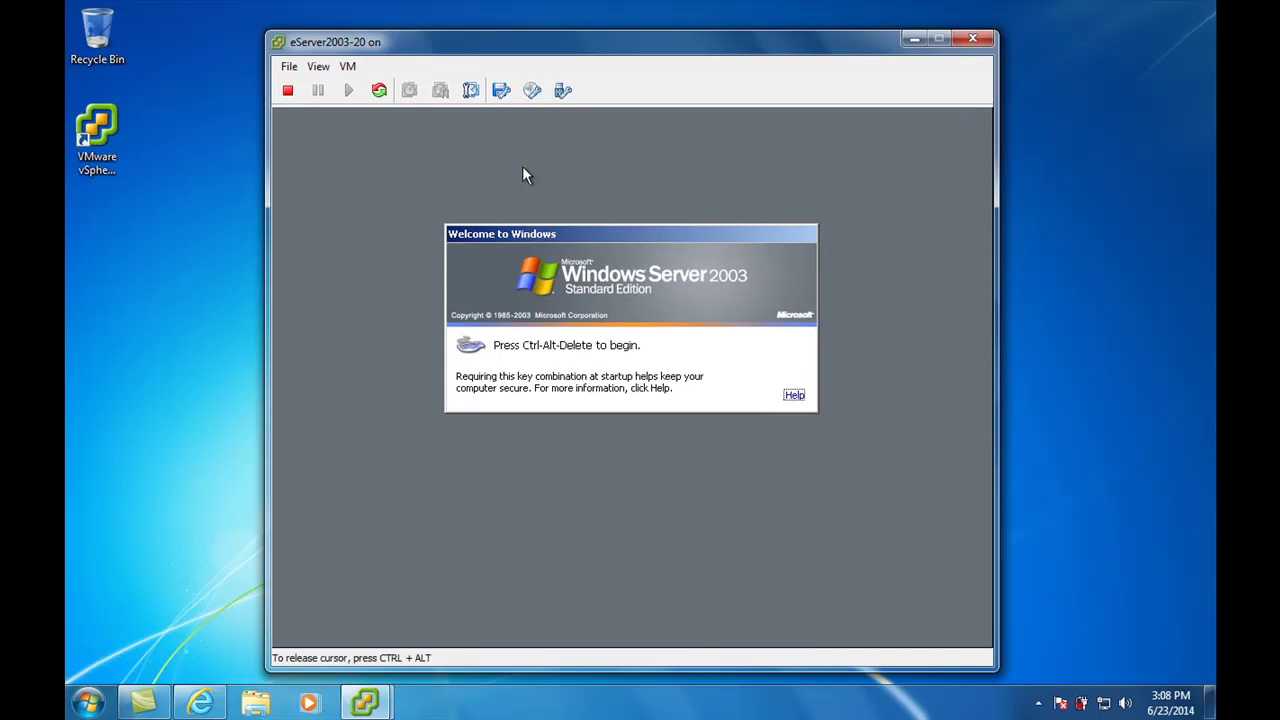
pyautogui.hotkey('ctrl', 'alt')
pyautogui.moveTo(364, 703)
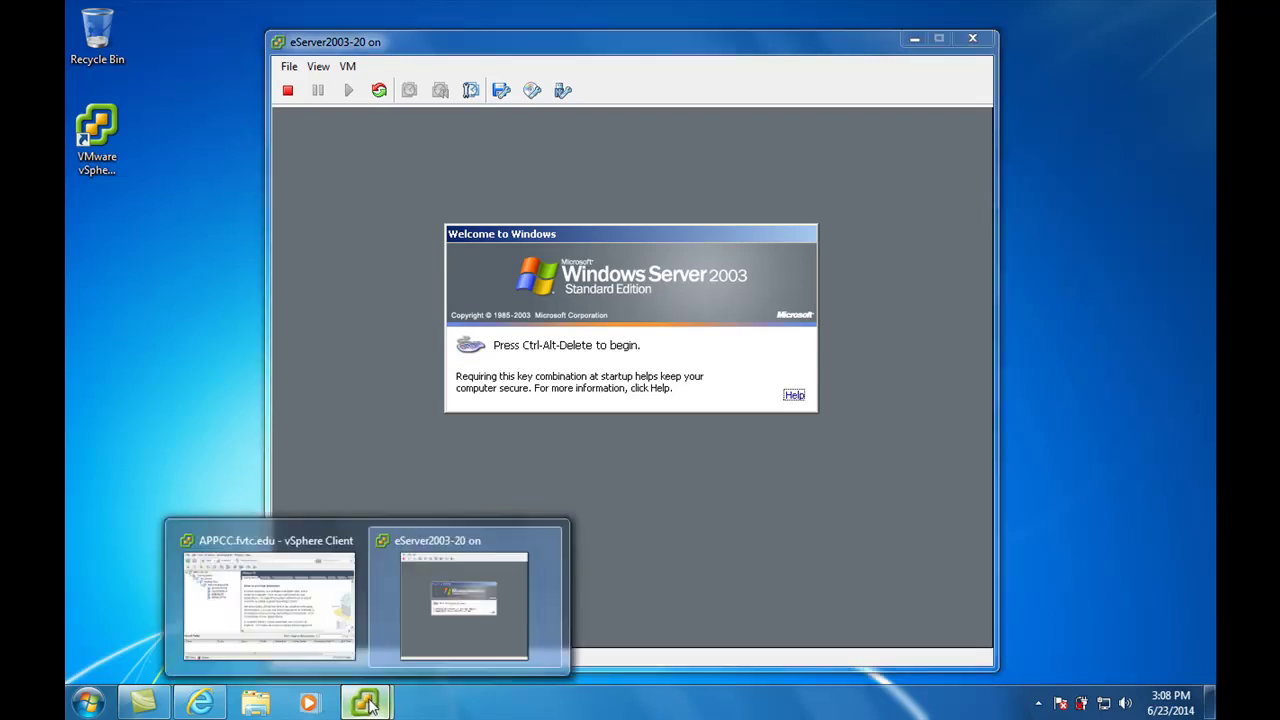
pyautogui.click(267, 610)
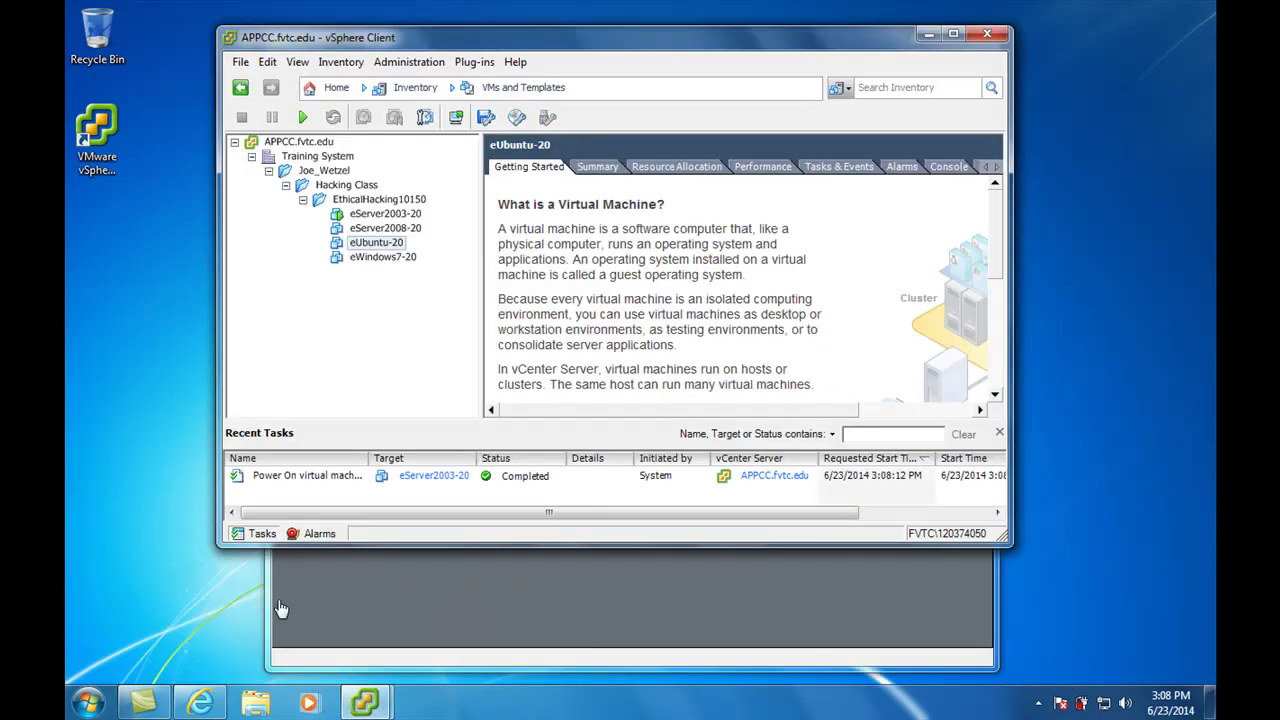
pyautogui.click(450, 610)
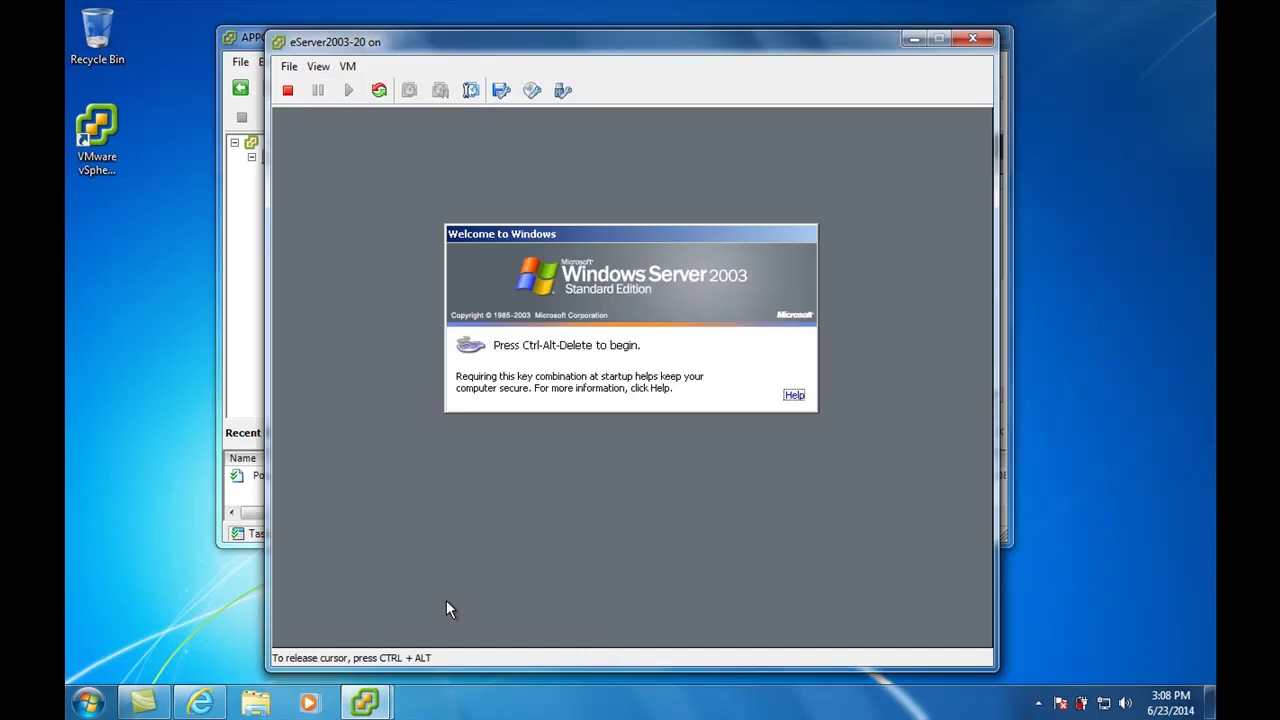
# Switch the eServer2003-20 console to full screen via View > Enter Full Screen
pyautogui.hotkey('ctrl', 'alt')
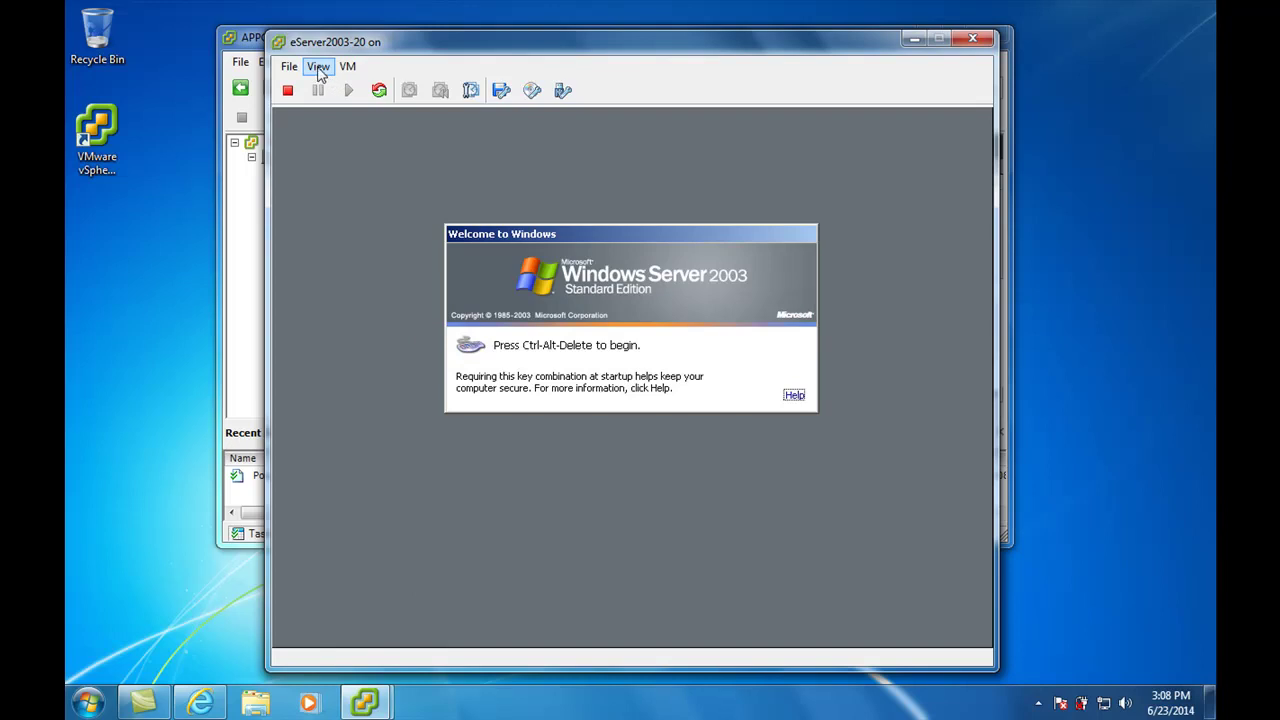
pyautogui.click(318, 67)
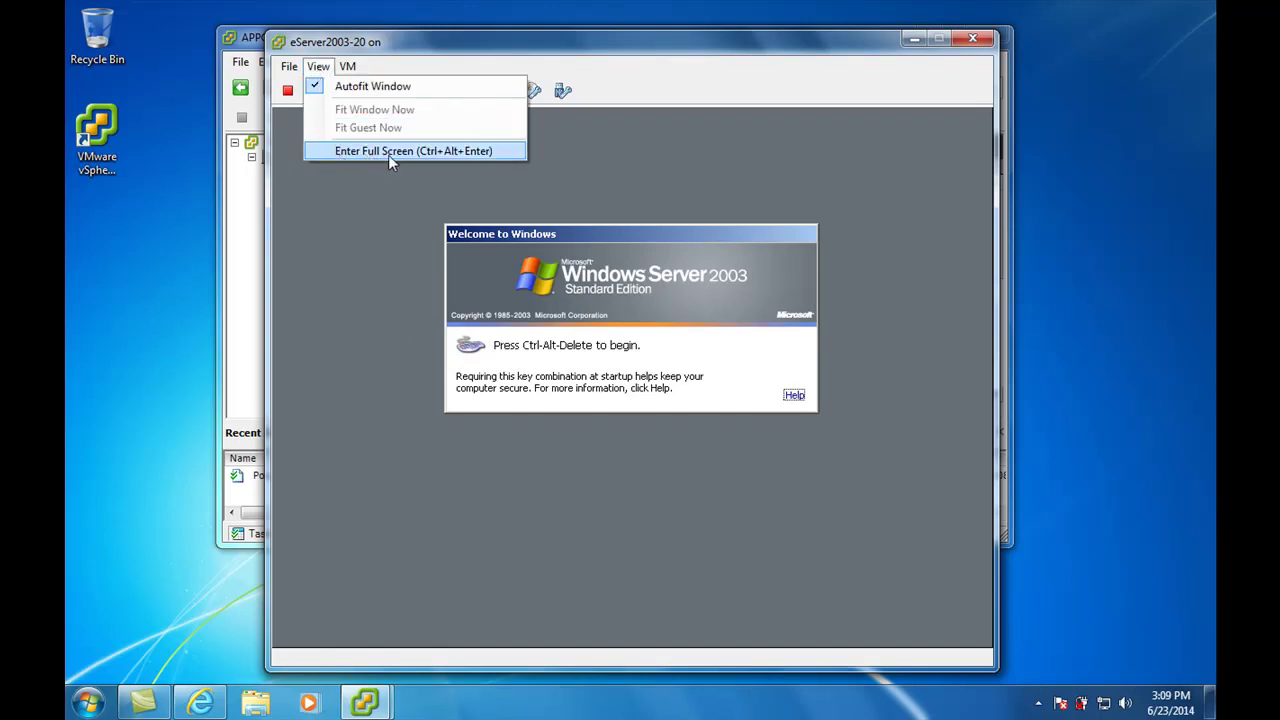
pyautogui.click(465, 151)
pyautogui.click(590, 407)
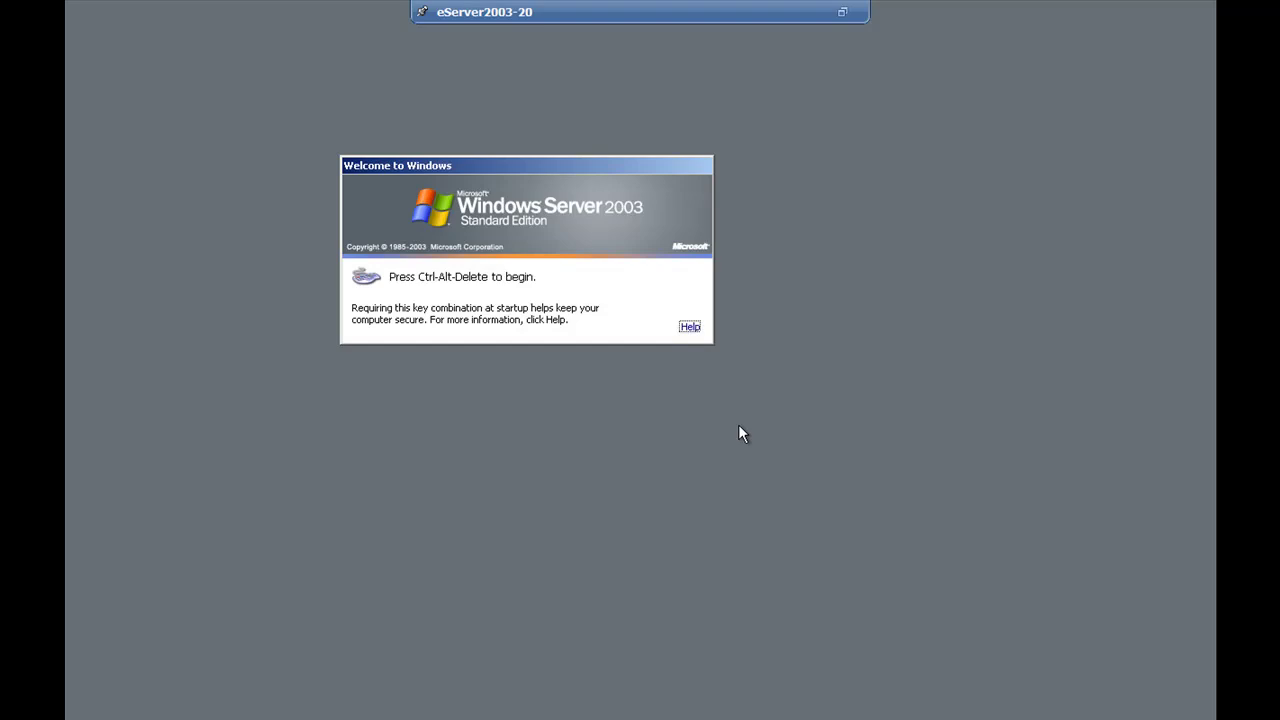
# Send Ctrl-Alt-Delete for the Administrator logon prompt, then restore the console to a window beside the client
pyautogui.hotkey('ctrl', 'alt', 'End')
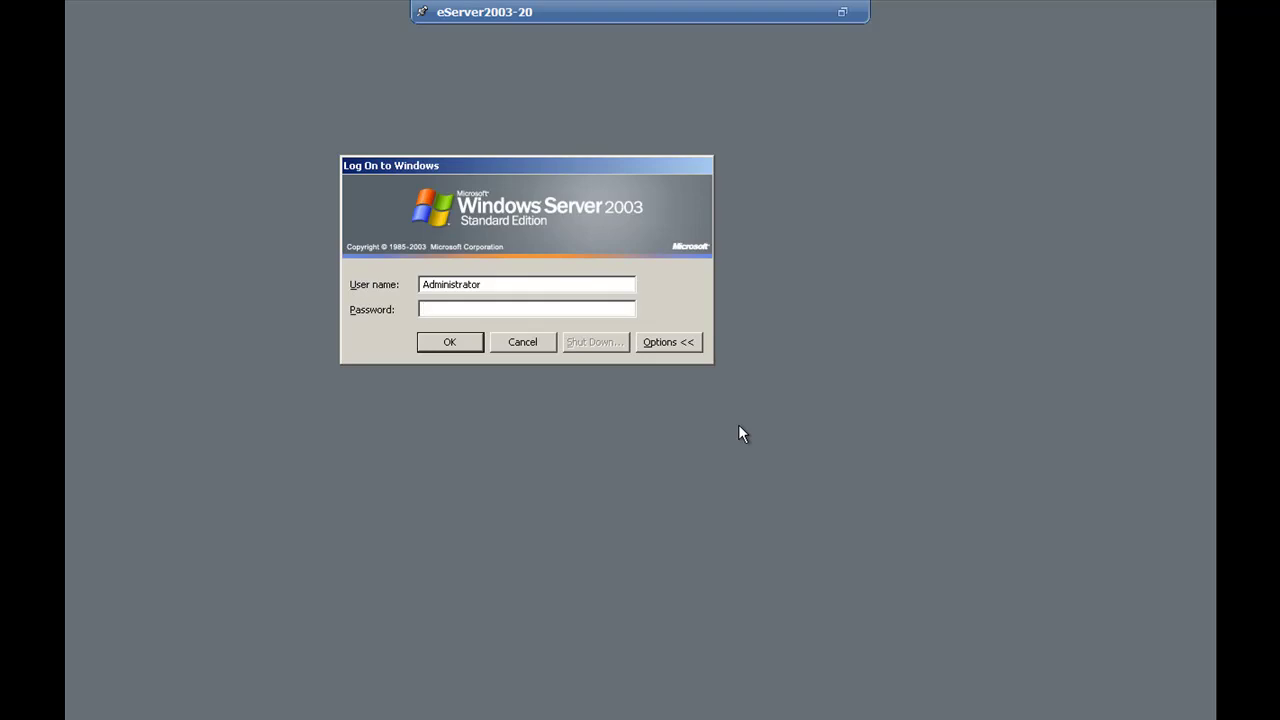
pyautogui.hotkey('ctrl', 'alt', 'Return')
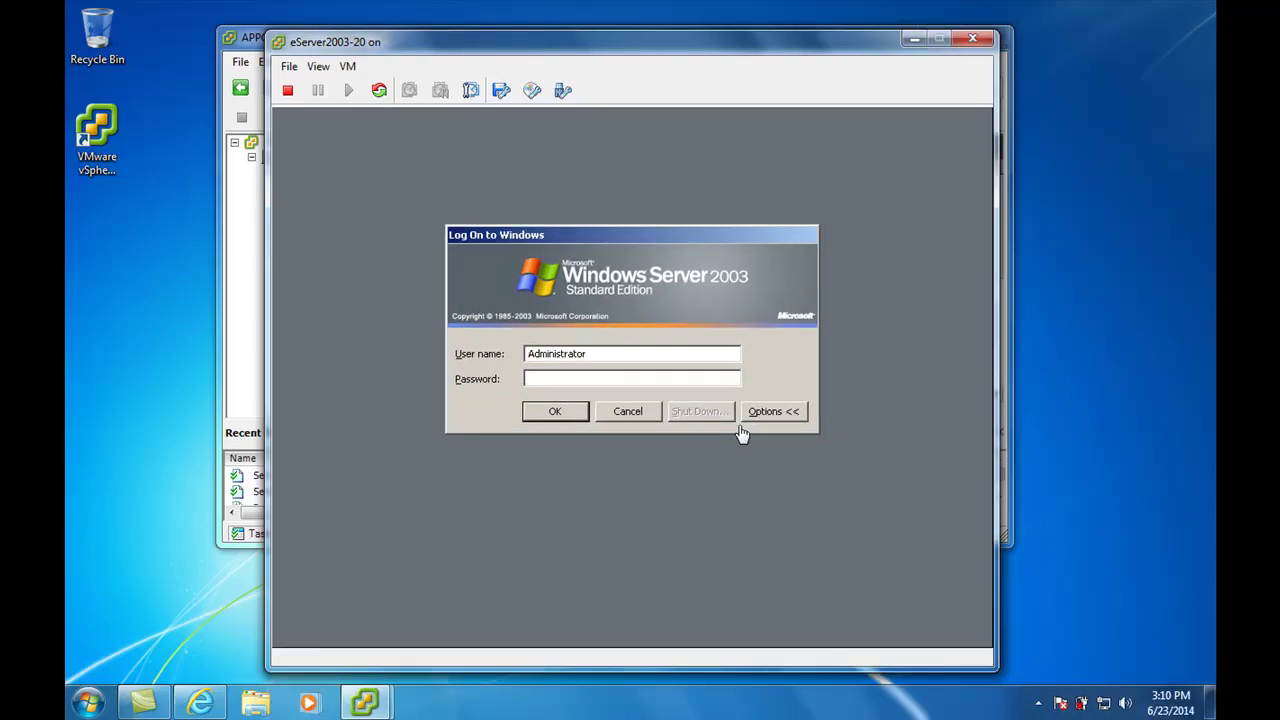
pyautogui.click(723, 551)
pyautogui.hotkey('ctrl', 'alt', 'Return')
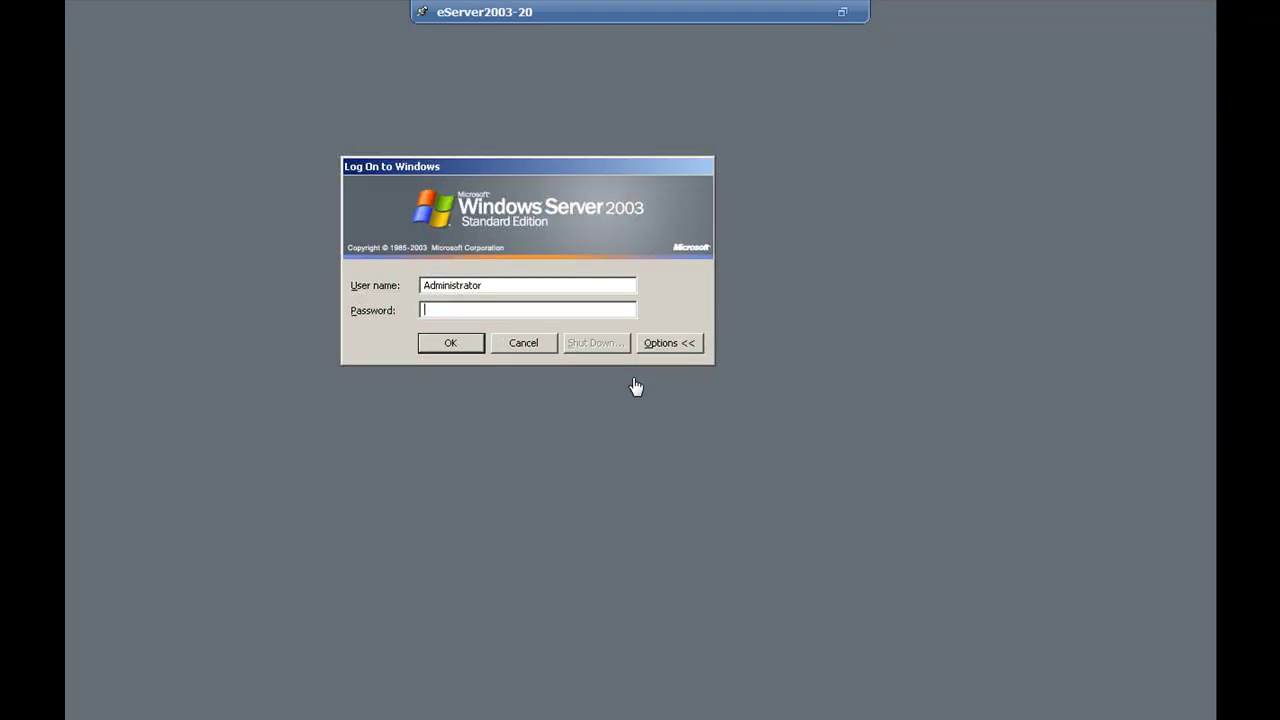
pyautogui.click(843, 13)
pyautogui.moveTo(828, 50); pyautogui.dragTo(776, 29)
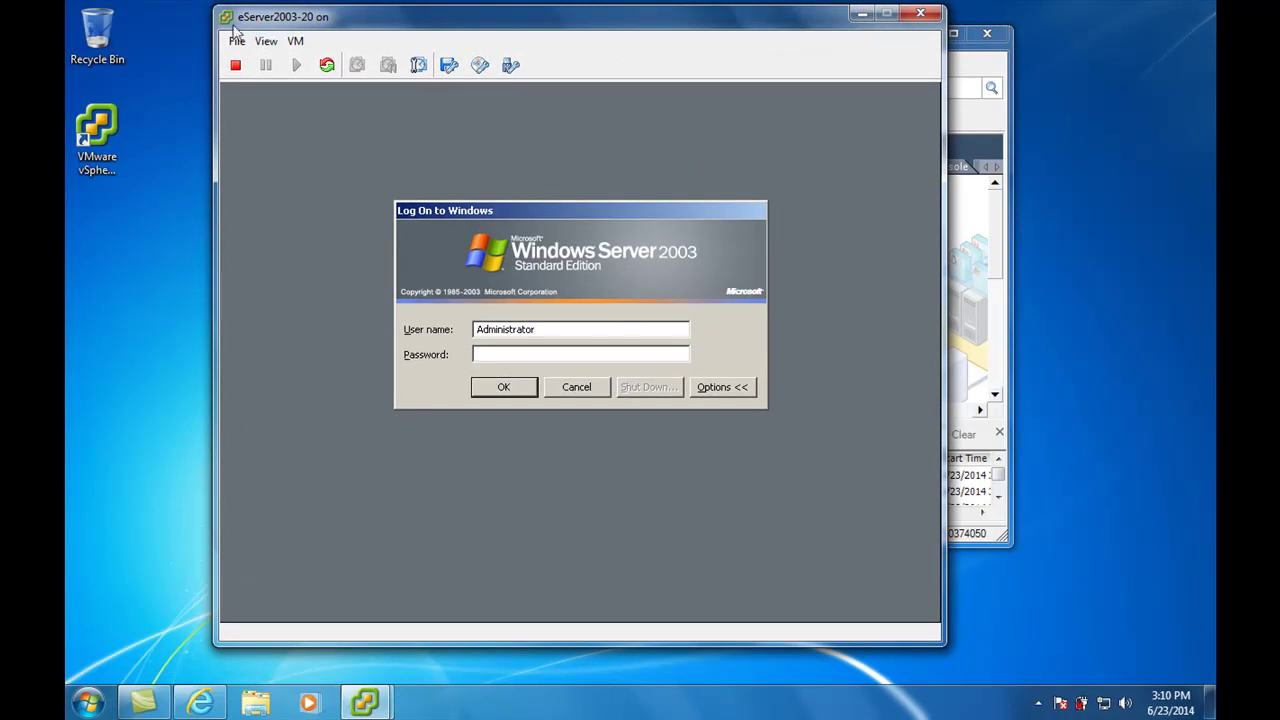
pyautogui.moveTo(412, 22); pyautogui.dragTo(494, 35)
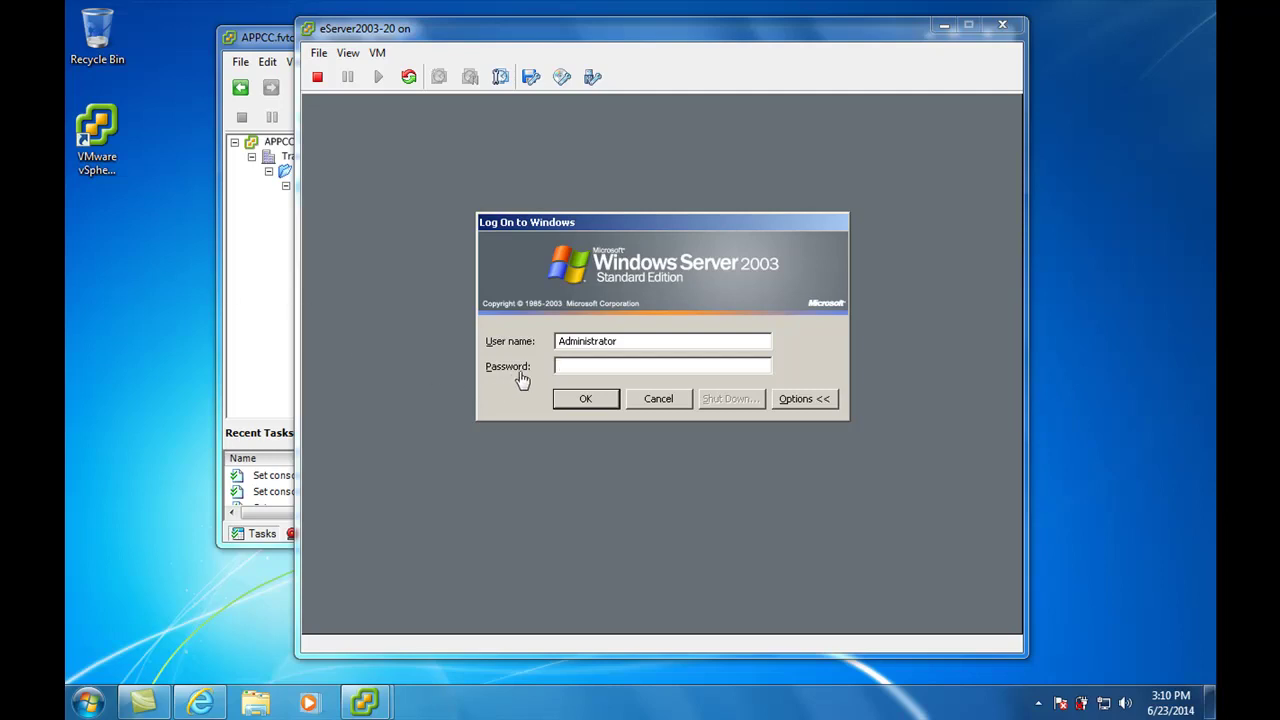
# Enter the password in the Log On to Windows dialog, then cancel the logon
pyautogui.click(566, 370)
pyautogui.hotkey('ctrl', 'alt')
pyautogui.click(647, 340)
pyautogui.write('********')
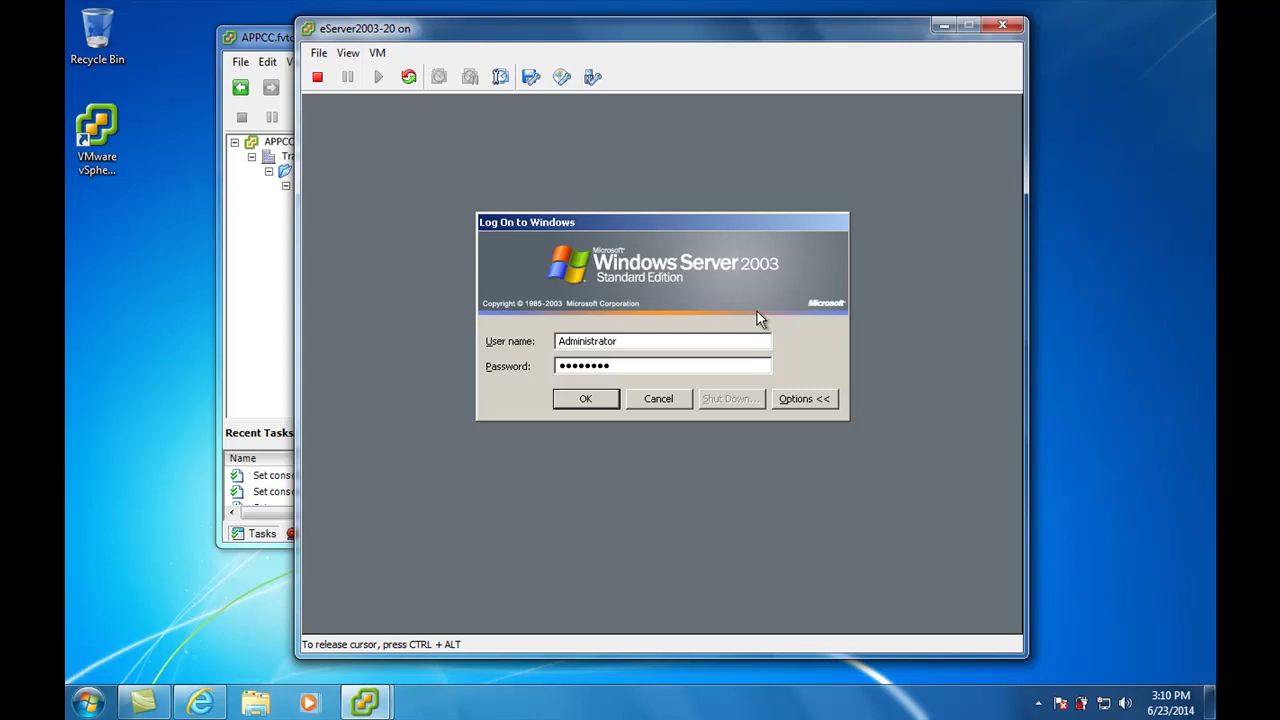
pyautogui.click(659, 405)
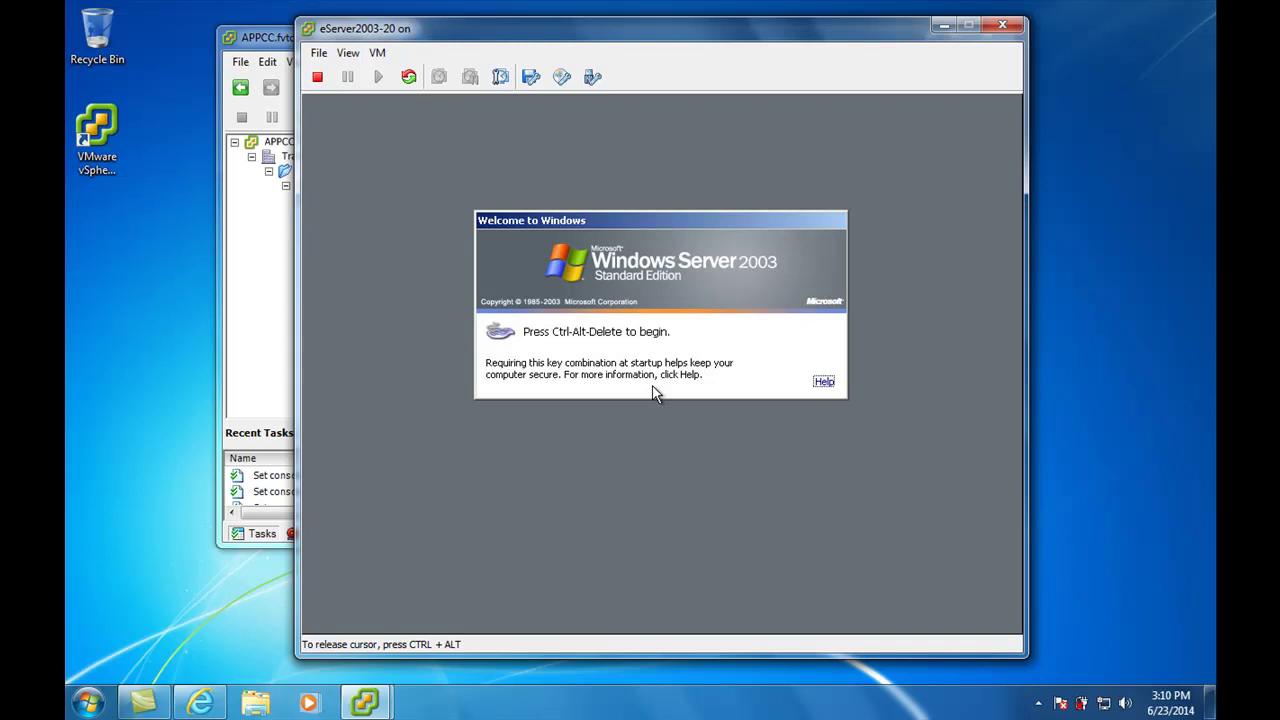
# Disconnect CD/DVD drive 1 from its datastore image, then show the drive's Connect choices again
pyautogui.click(562, 79)
pyautogui.moveTo(572, 103)
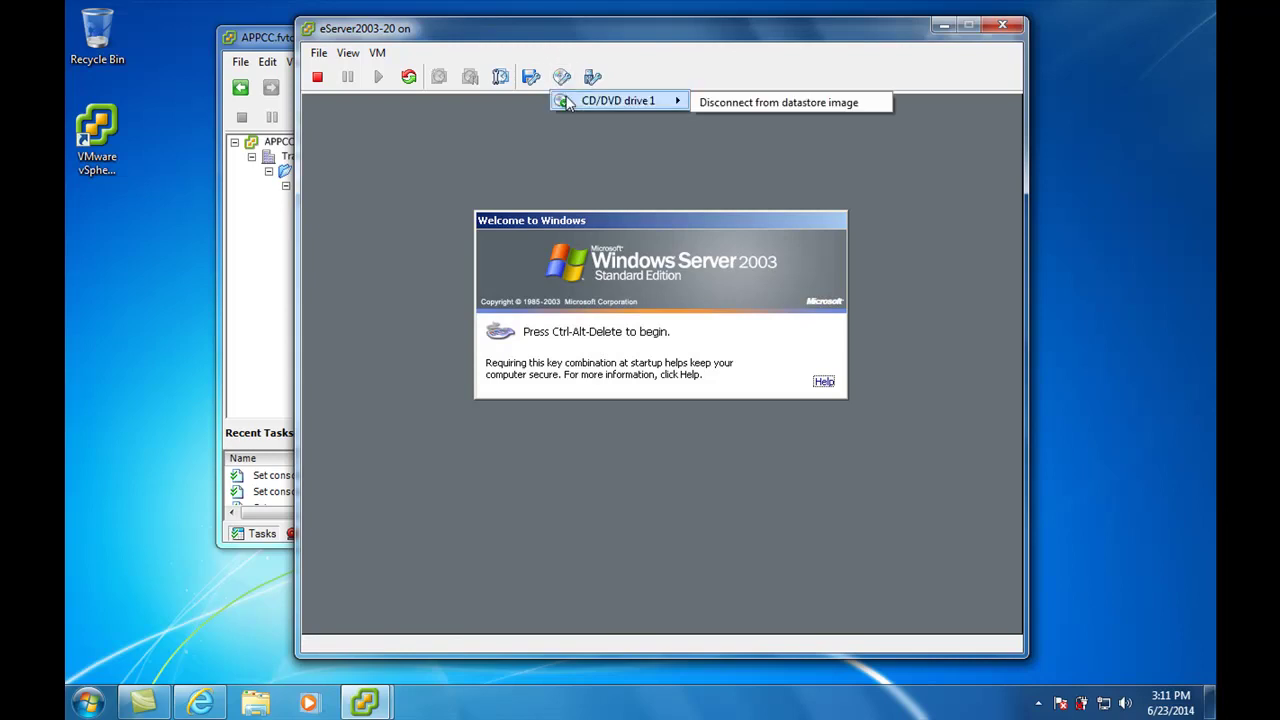
pyautogui.click(785, 104)
pyautogui.click(727, 410)
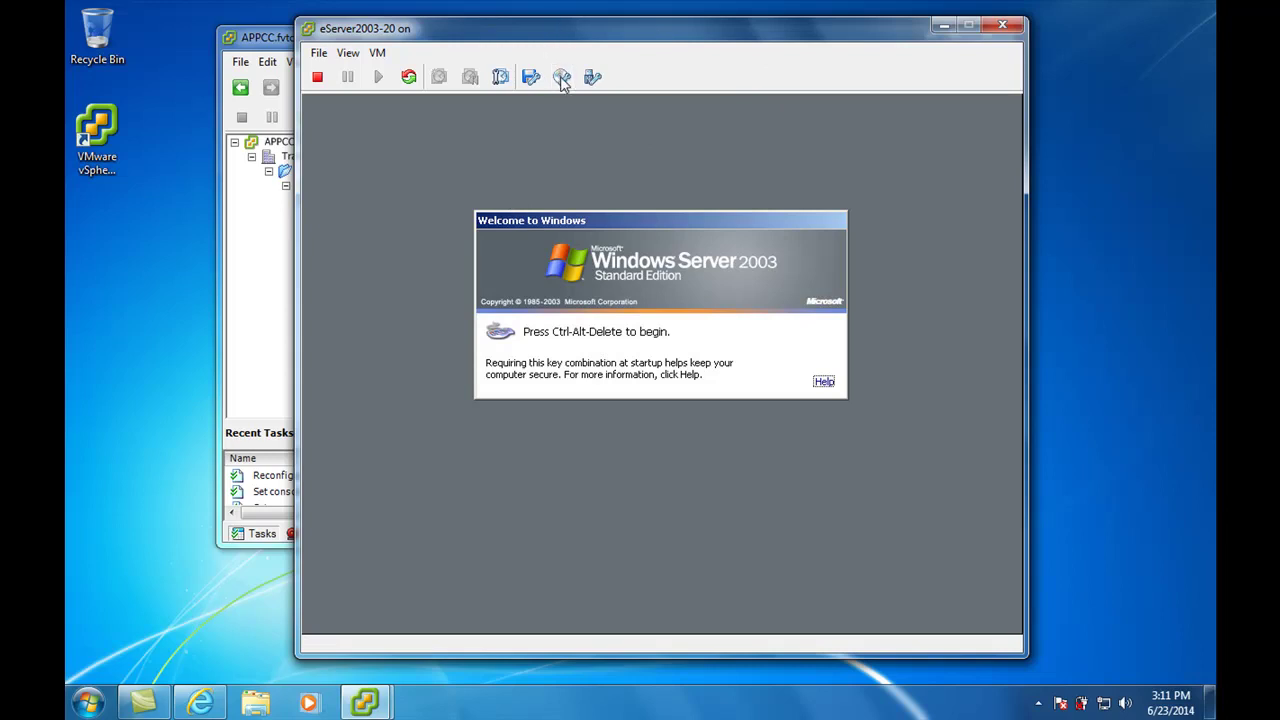
pyautogui.click(561, 80)
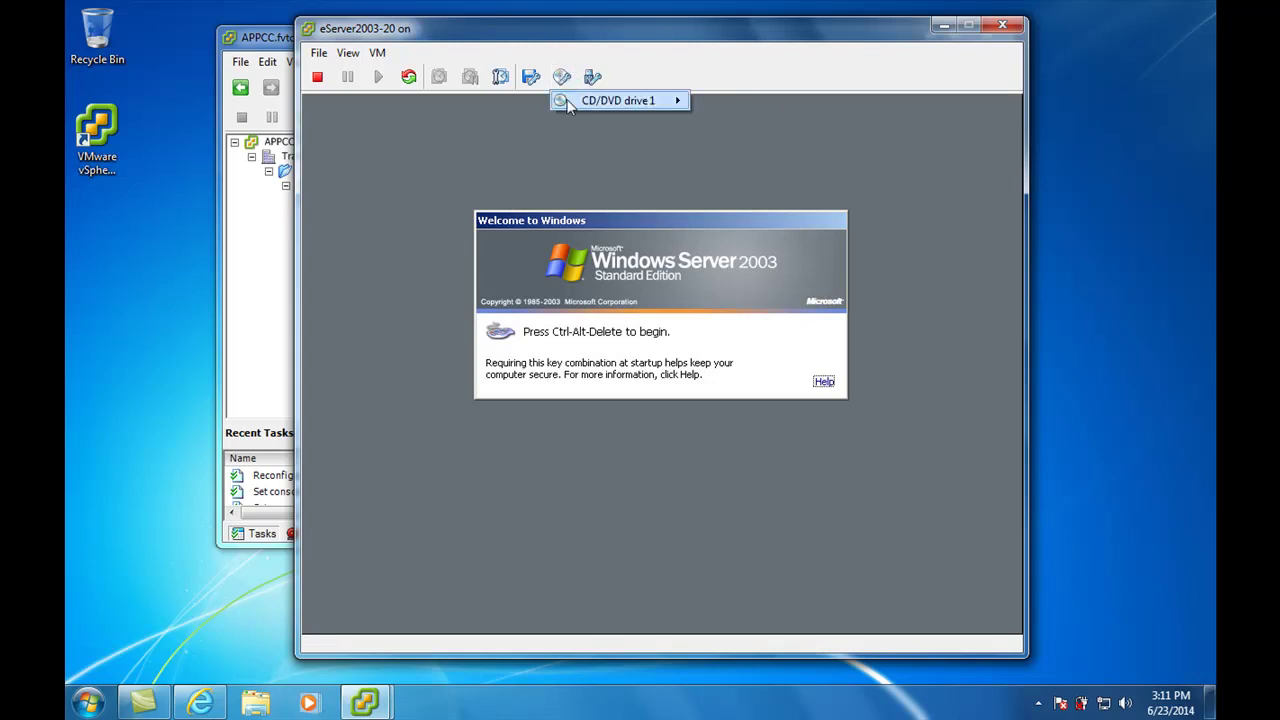
pyautogui.moveTo(652, 103)
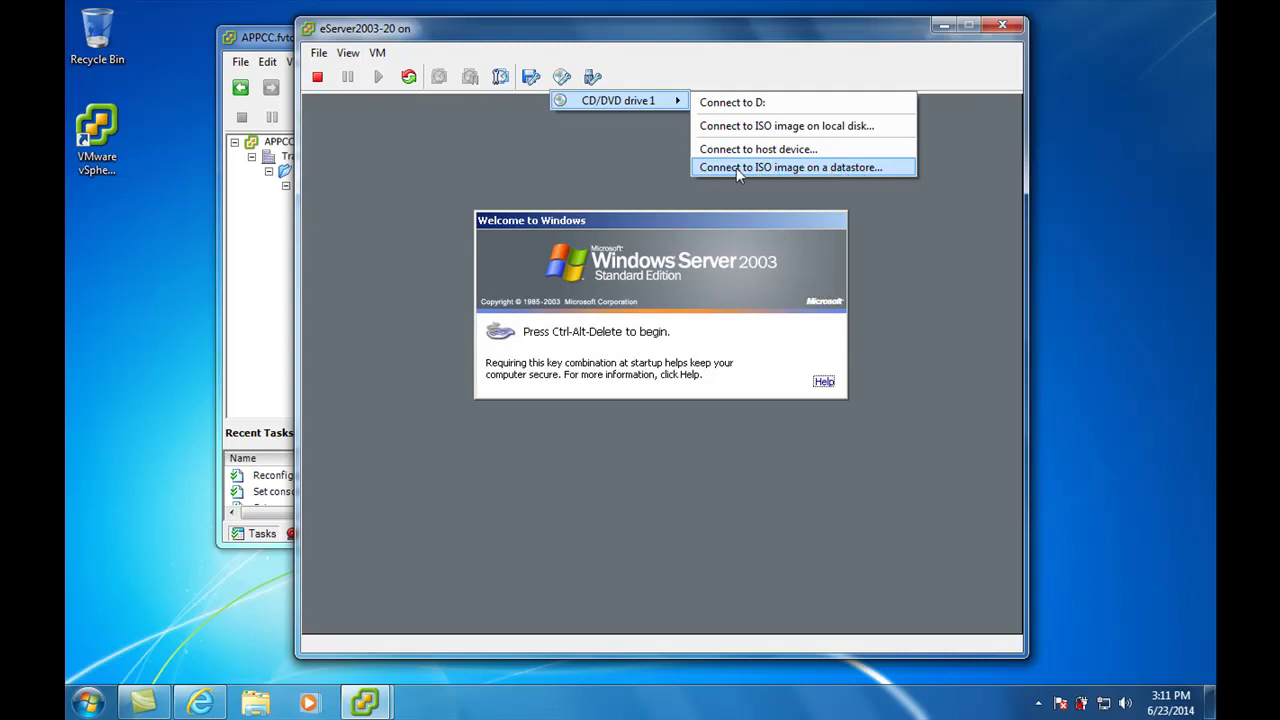
# Choose Connect to ISO image on a datastore and go up from Windows 2003 to the datastore list
pyautogui.click(738, 170)
pyautogui.moveTo(706, 202); pyautogui.dragTo(750, 151)
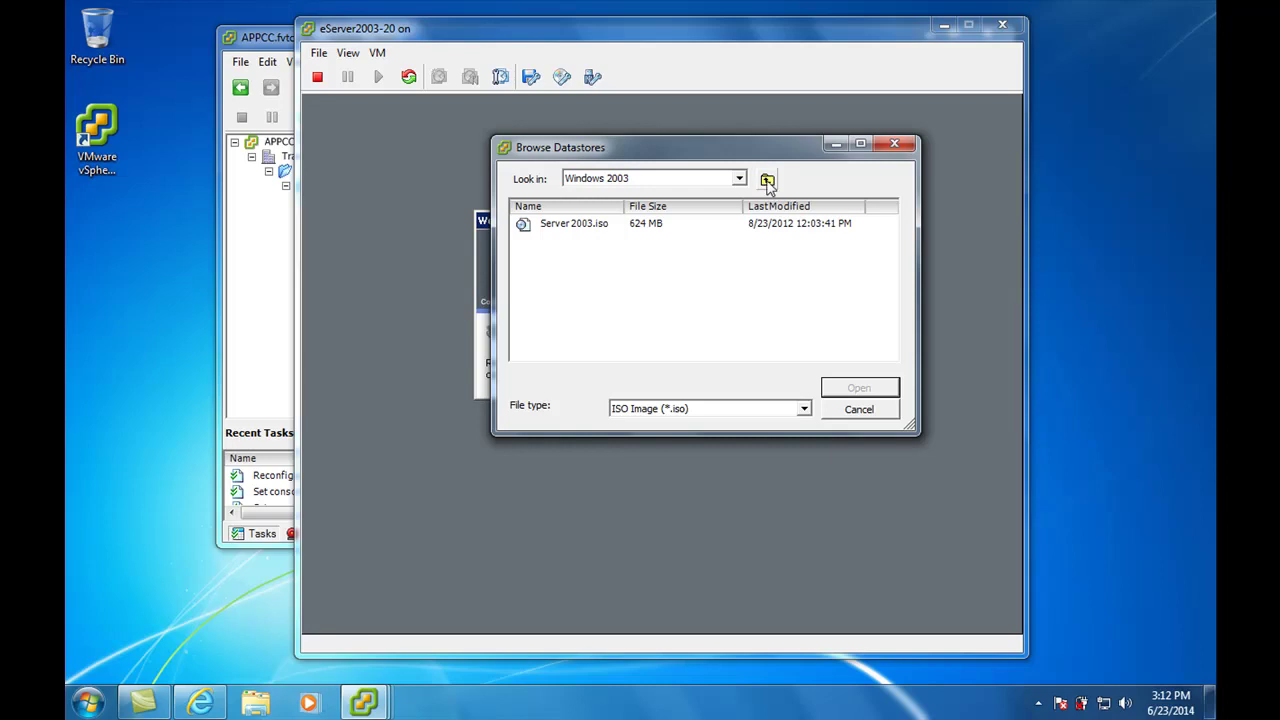
pyautogui.click(768, 182)
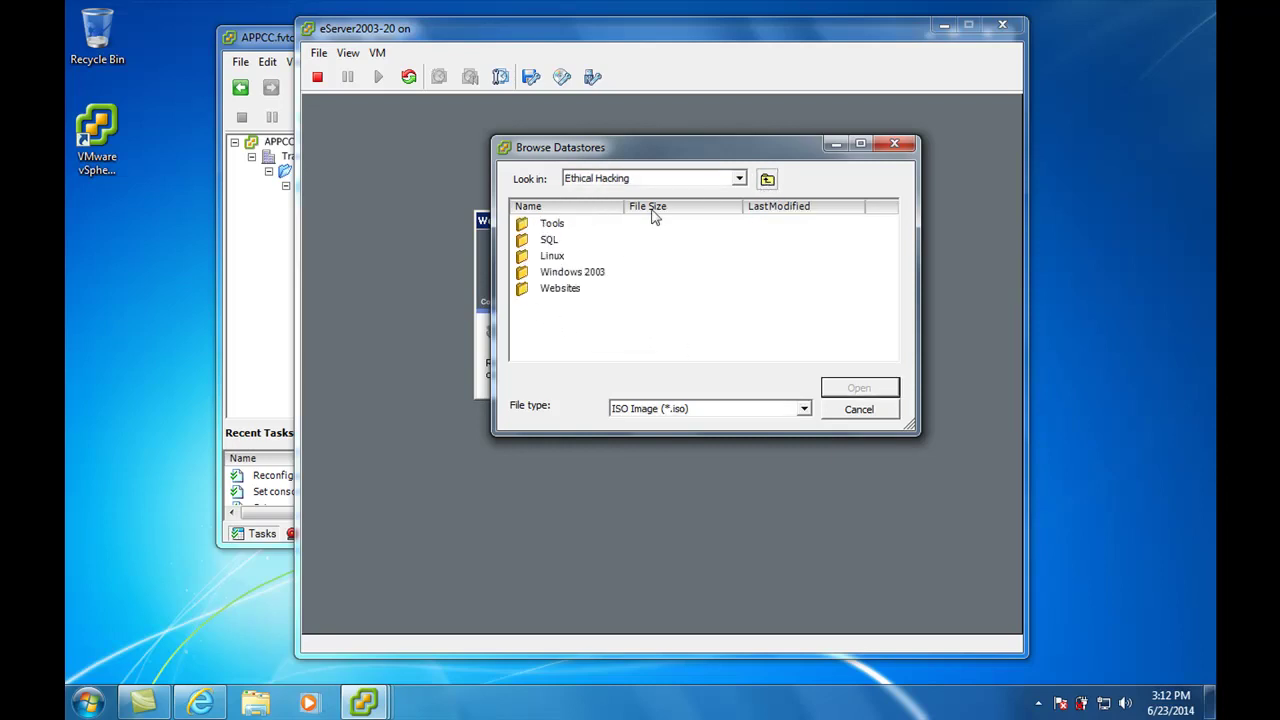
pyautogui.click(767, 181)
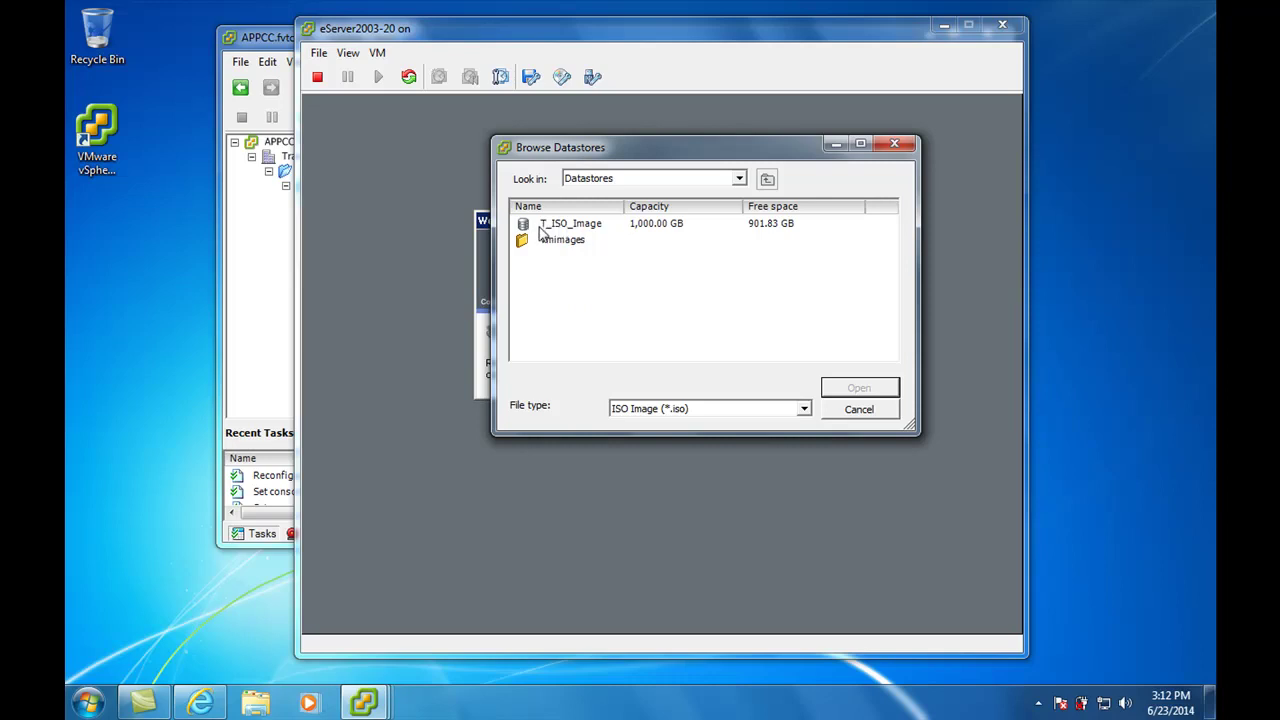
# Browse T_ISO_Image > Ethical Hacking > Tools and connect tools.iso as the CD drive
pyautogui.doubleClick(595, 229)
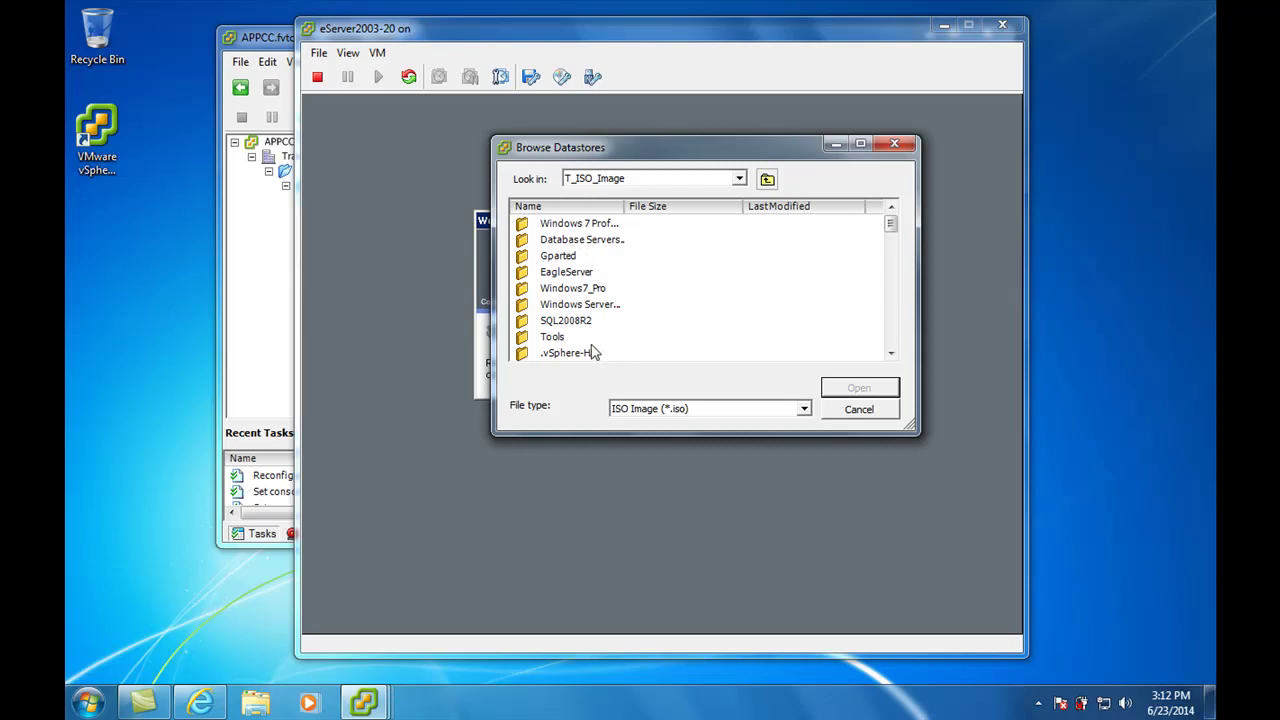
pyautogui.click(886, 308)
pyautogui.click(569, 242)
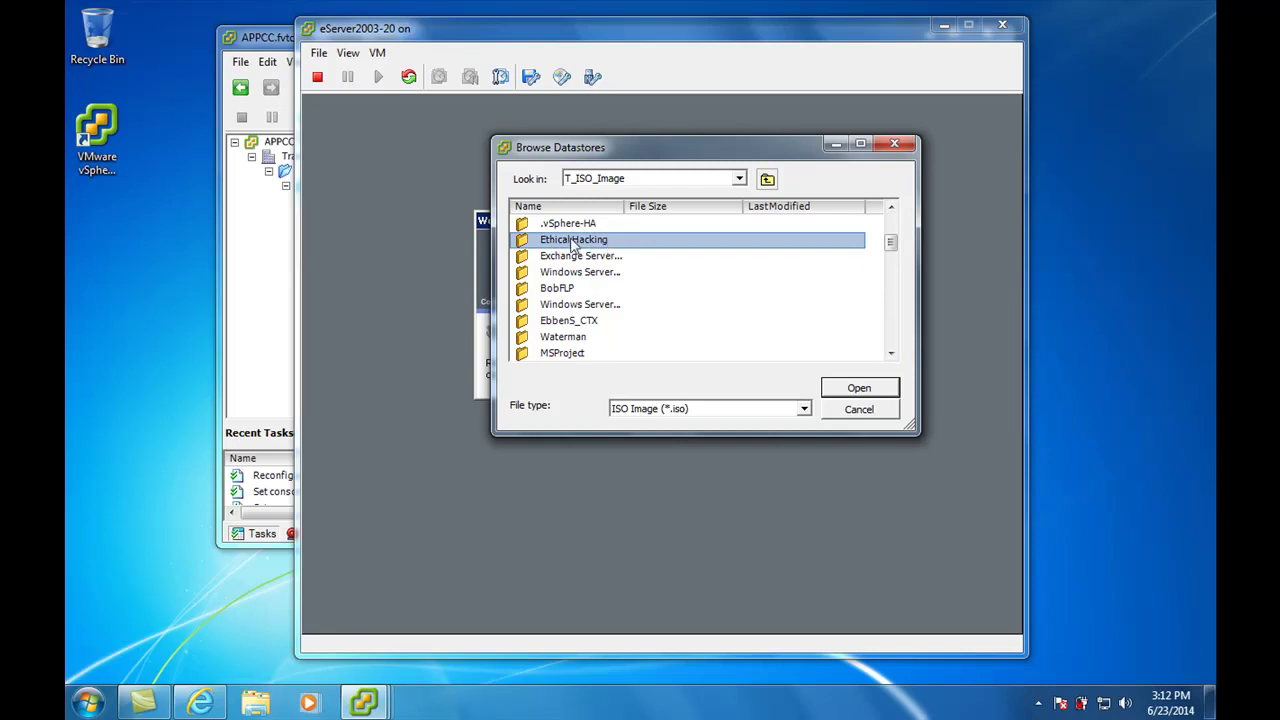
pyautogui.doubleClick(573, 243)
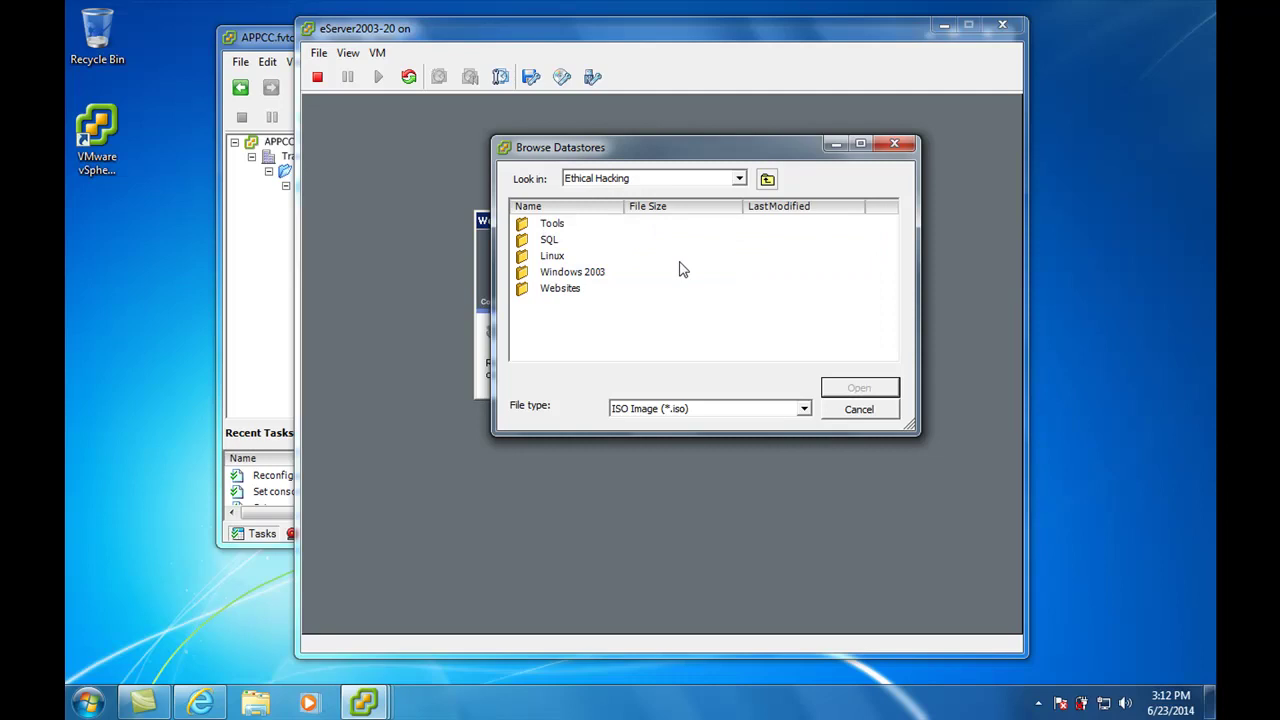
pyautogui.click(556, 225)
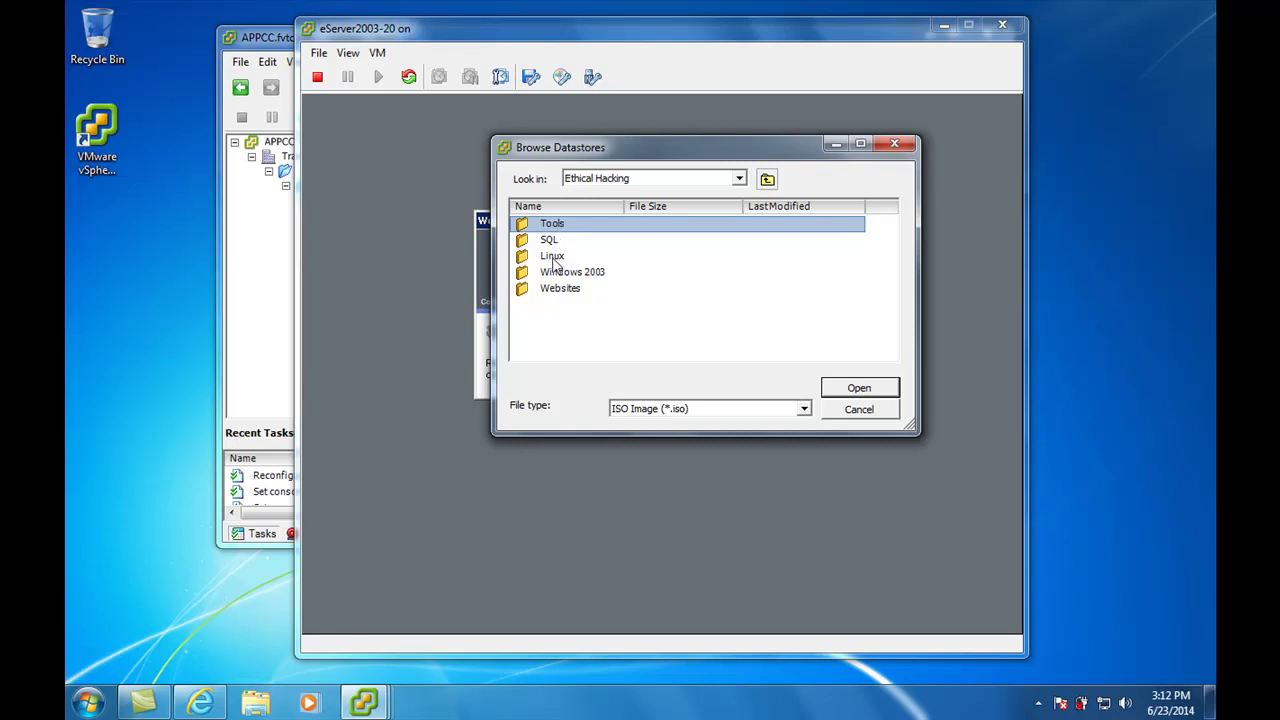
pyautogui.click(556, 259)
pyautogui.click(552, 245)
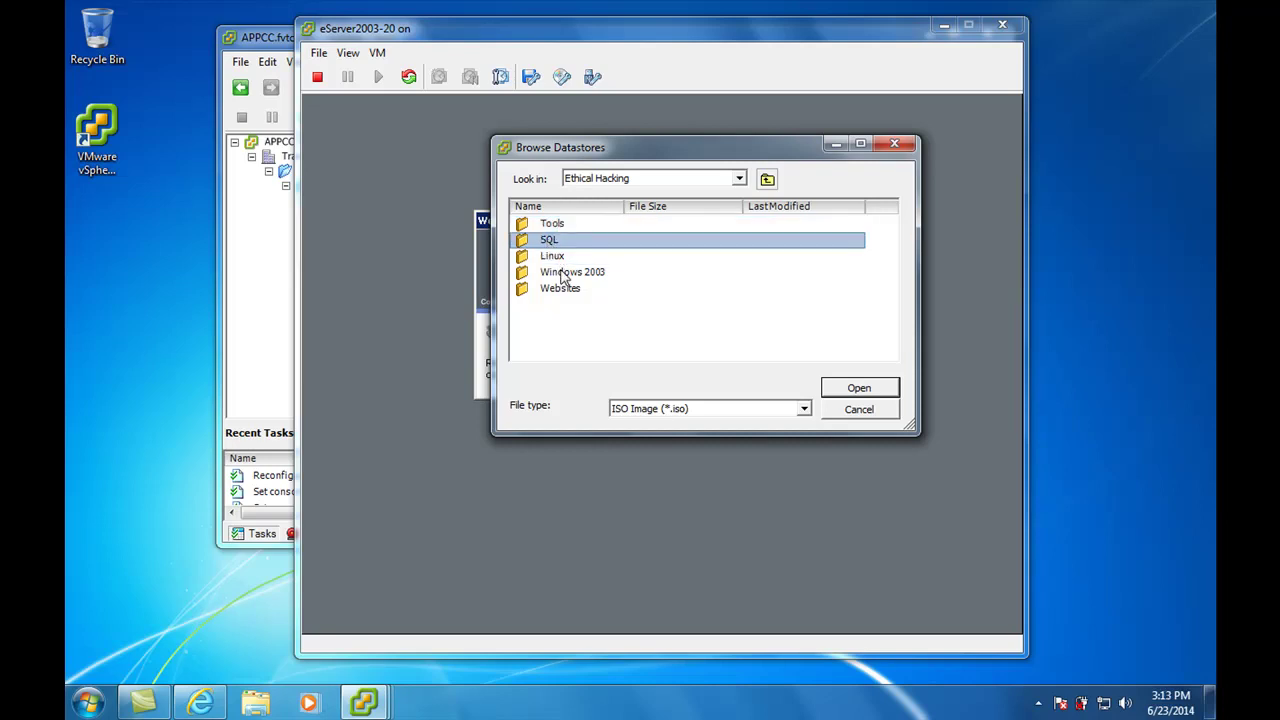
pyautogui.click(575, 278)
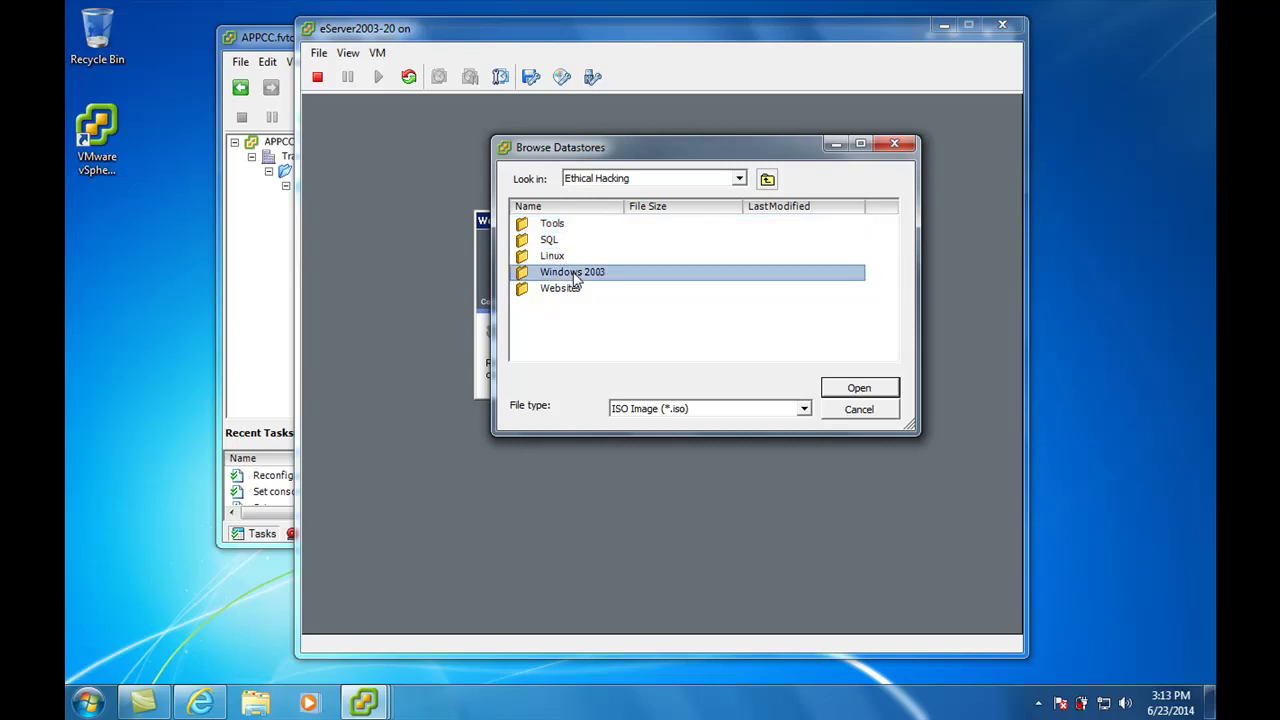
pyautogui.doubleClick(553, 224)
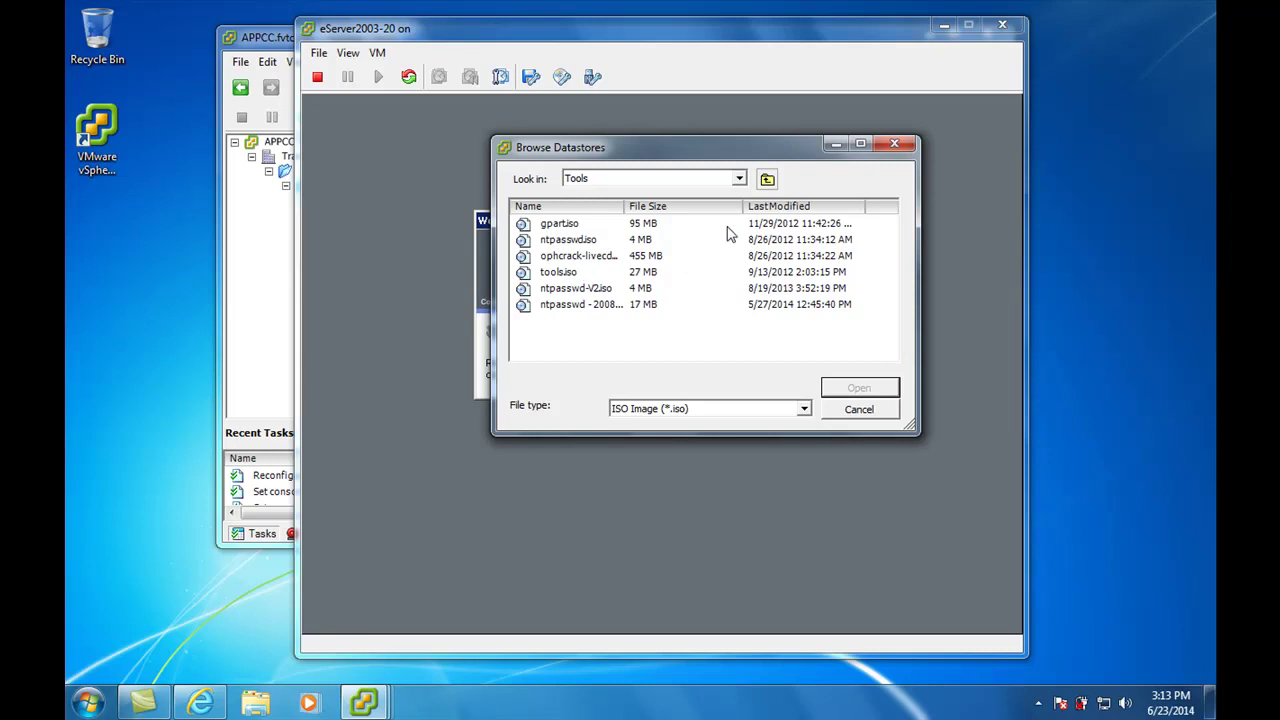
pyautogui.click(562, 279)
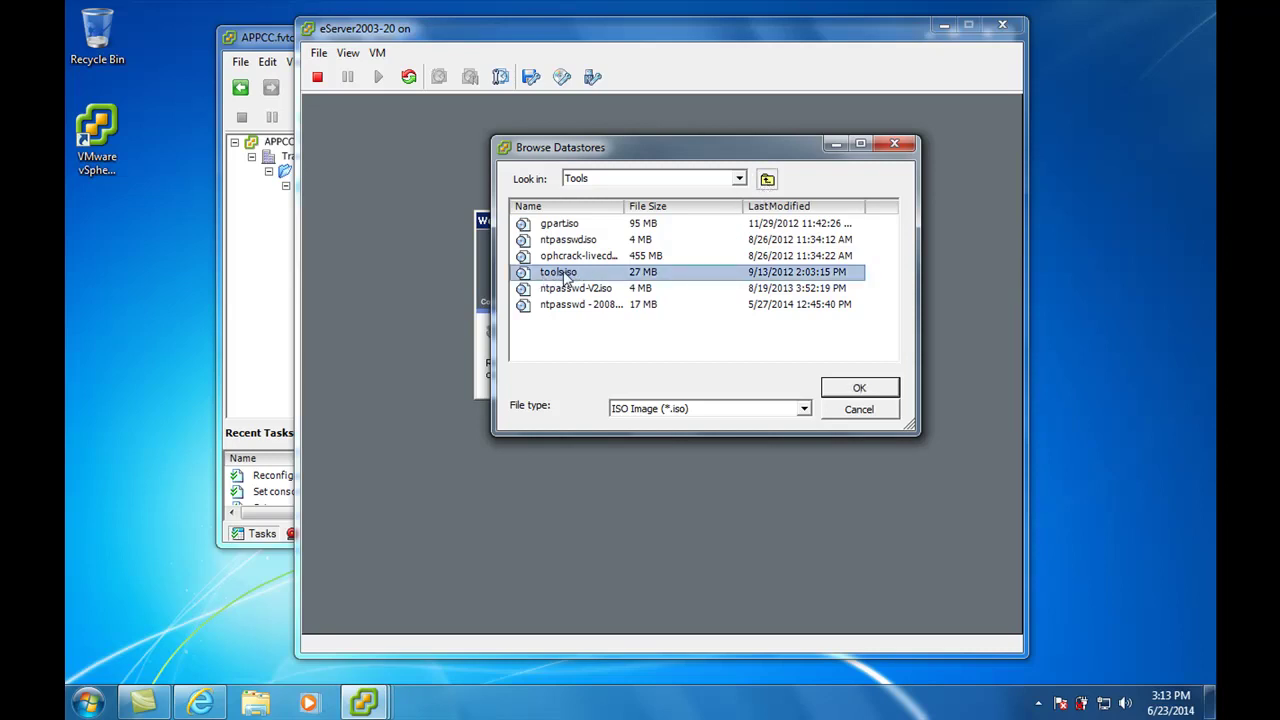
pyautogui.doubleClick(559, 273)
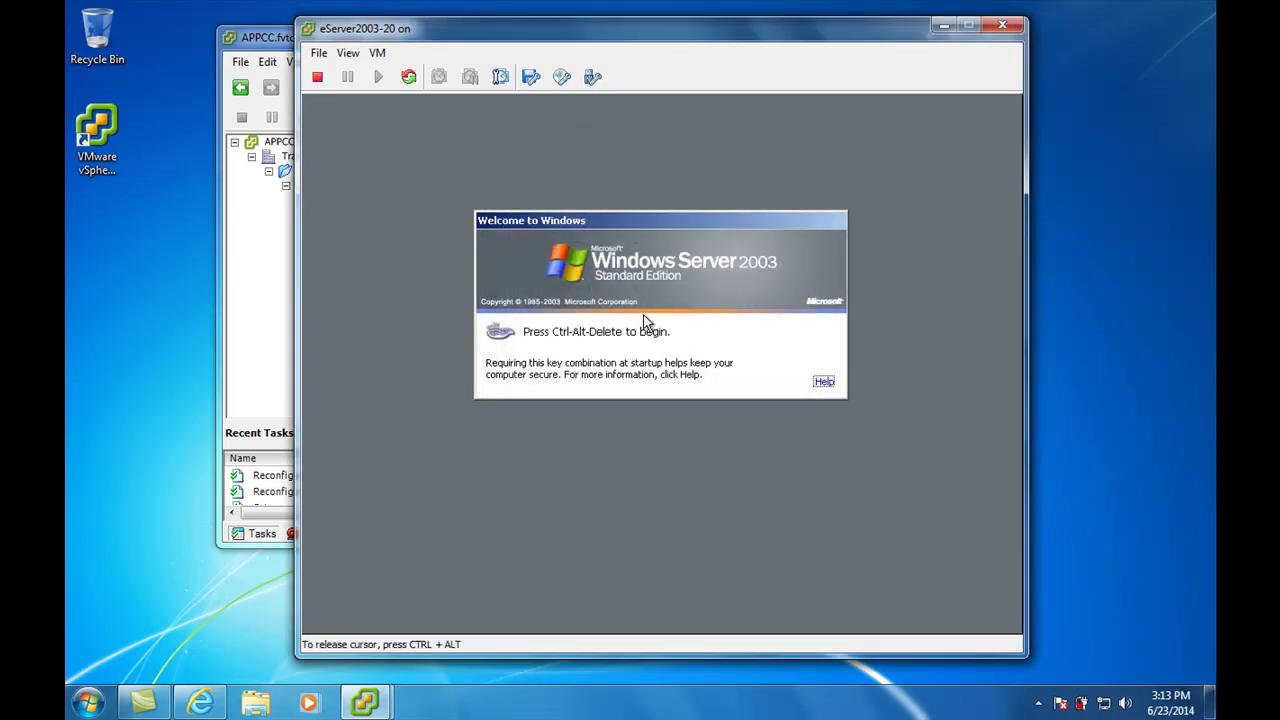
# Log on to the Windows Server 2003 guest and open the tools (D:) drive from My Computer
pyautogui.click(575, 398)
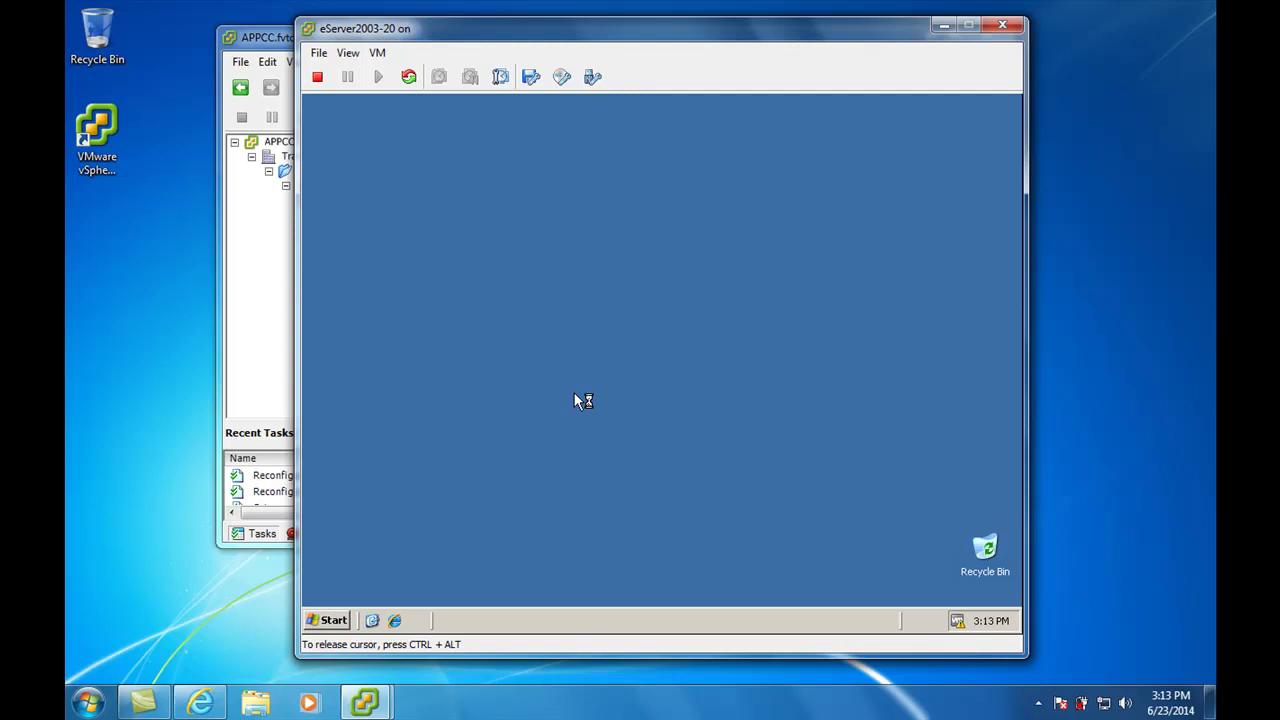
pyautogui.click(324, 623)
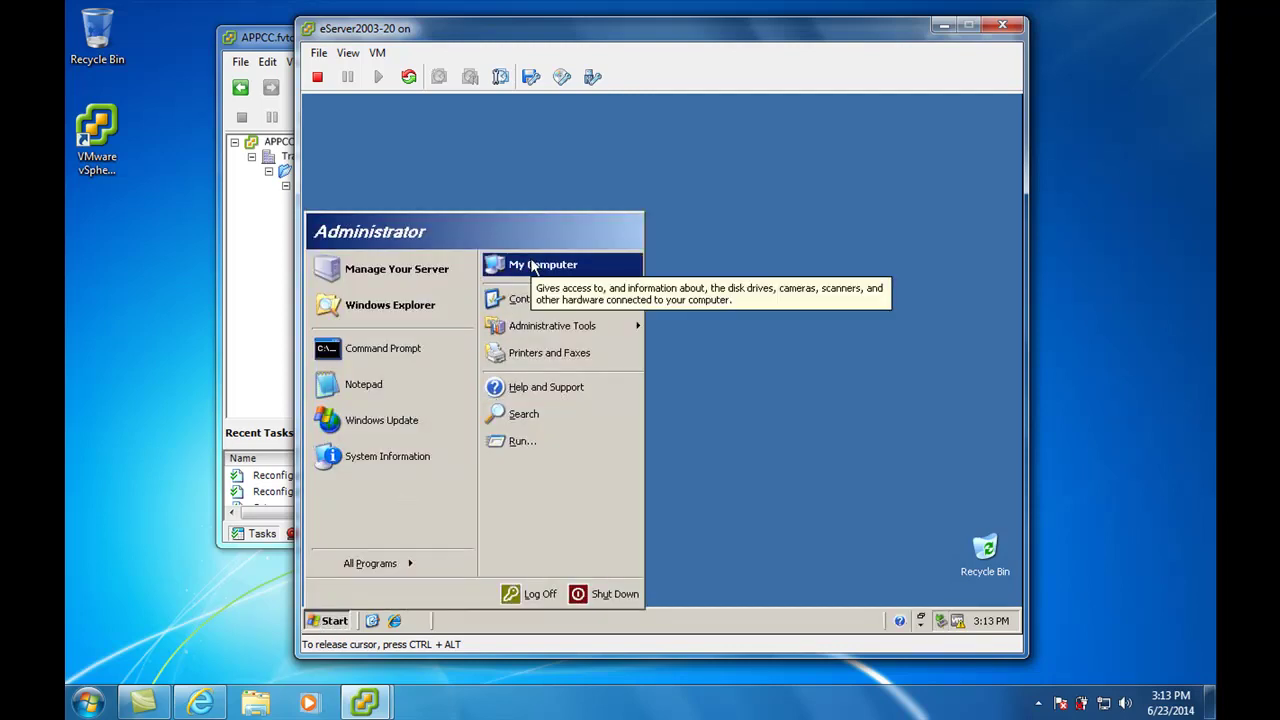
pyautogui.click(530, 264)
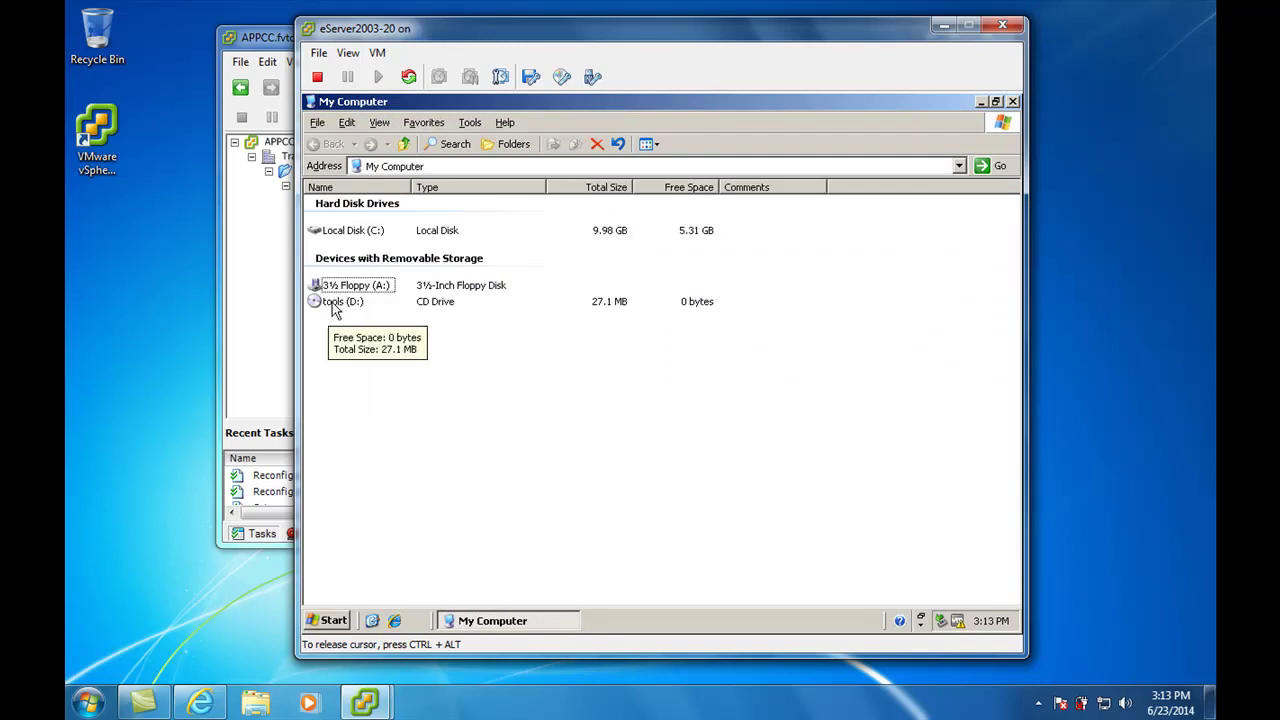
pyautogui.doubleClick(330, 302)
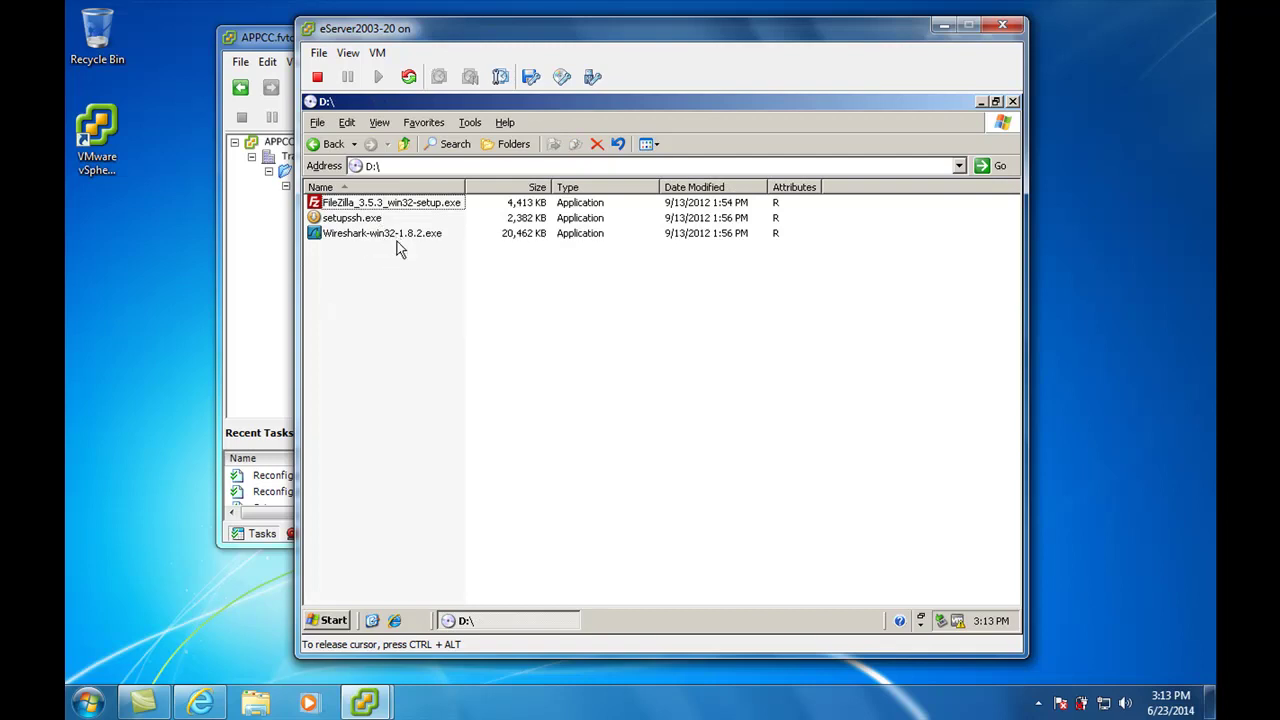
pyautogui.moveTo(710, 38); pyautogui.dragTo(765, 70)
pyautogui.hotkey('ctrl', 'alt')
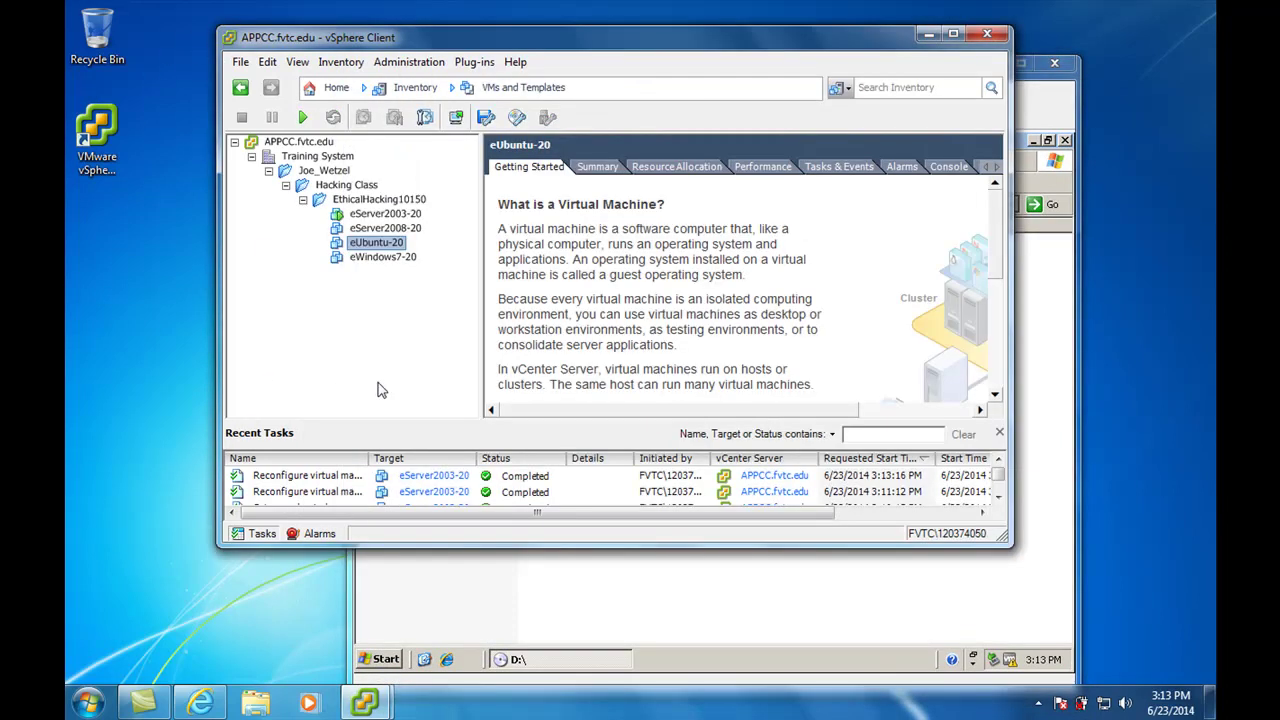
pyautogui.click(240, 432)
pyautogui.click(527, 591)
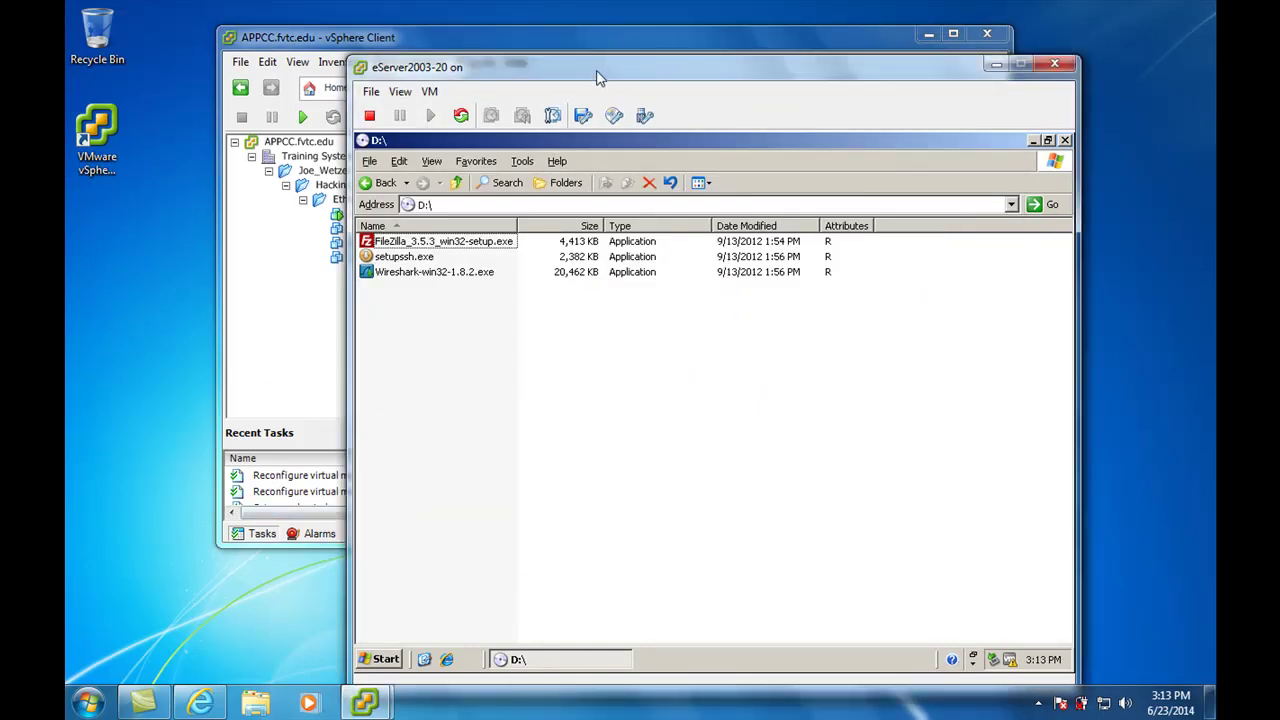
pyautogui.moveTo(600, 72); pyautogui.dragTo(548, 18)
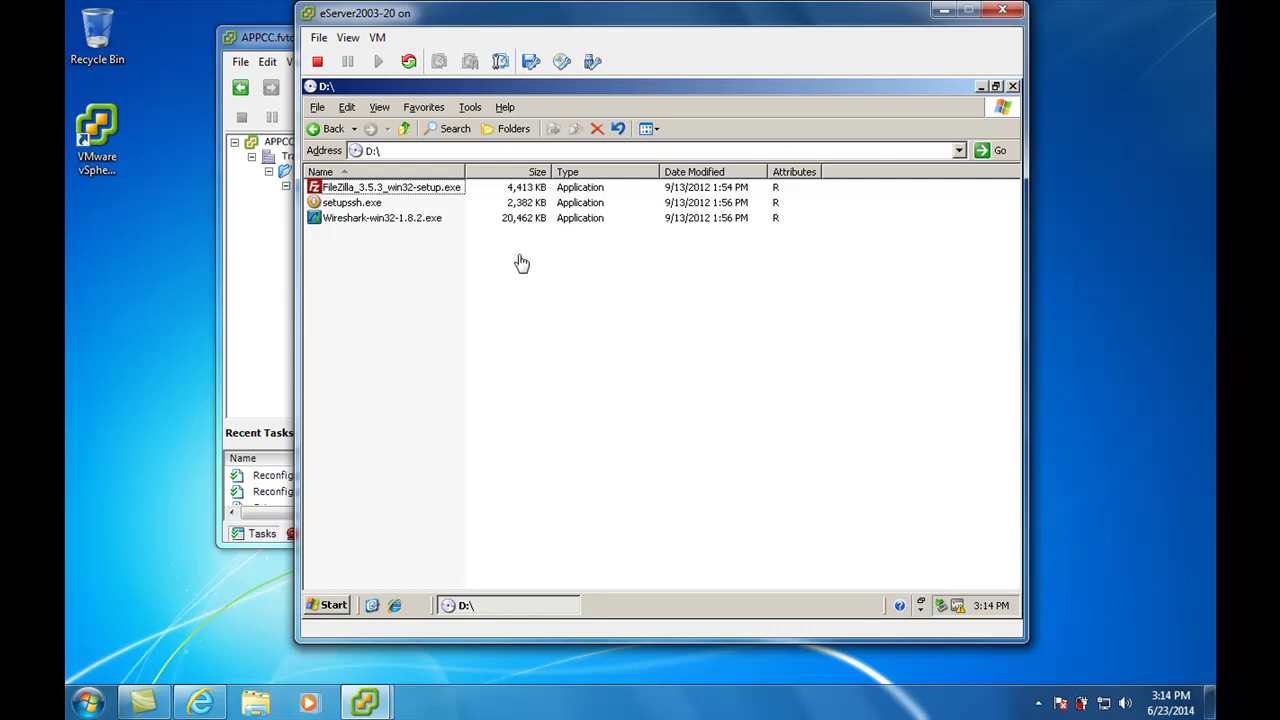
# Close the D:\ Explorer window inside the guest
pyautogui.click(1012, 86)
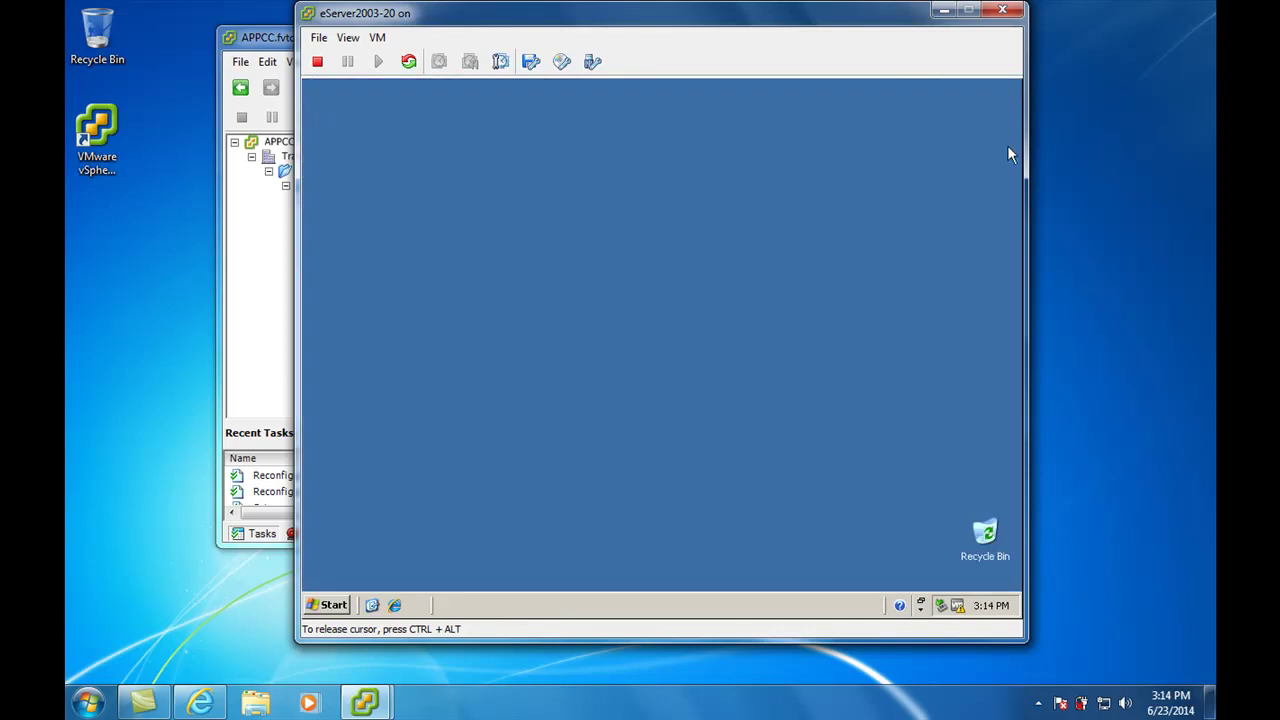